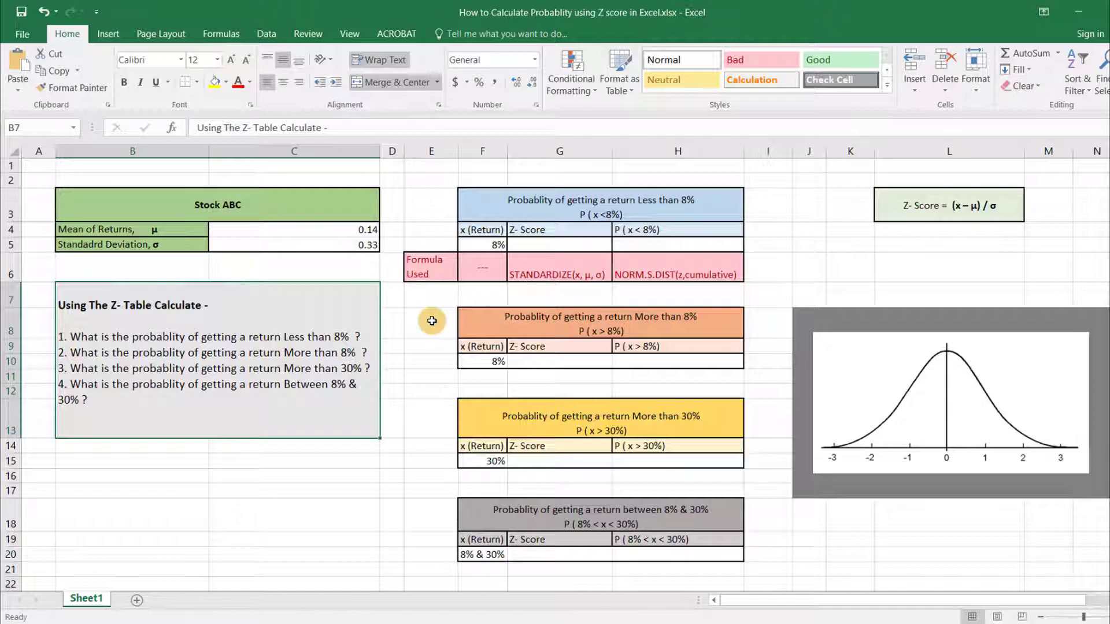
click(465, 322)
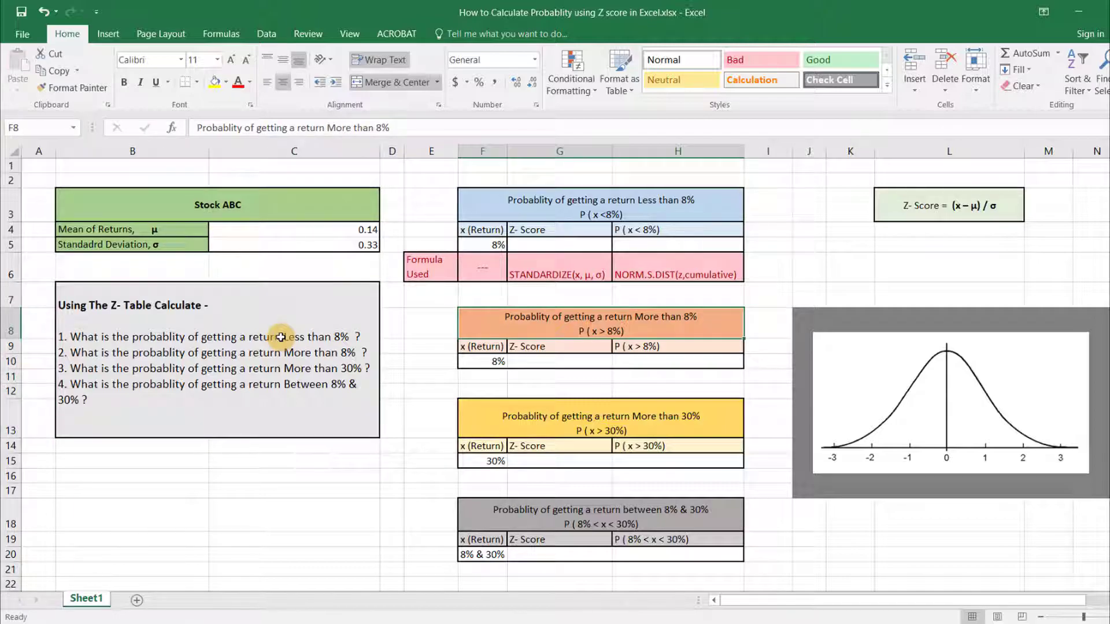
click(496, 245)
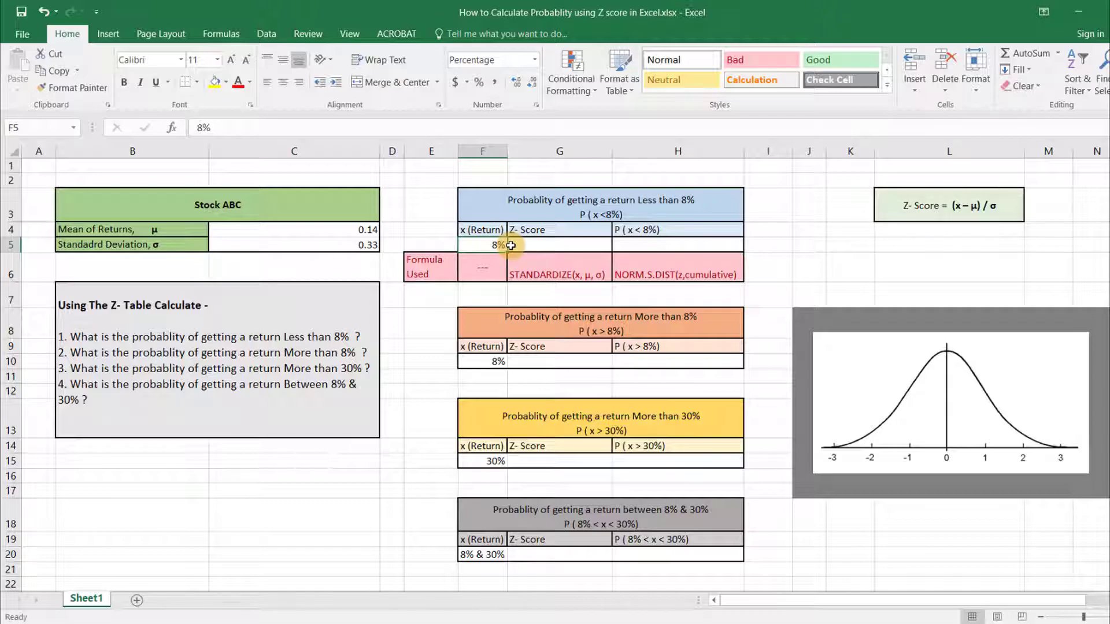
click(566, 247)
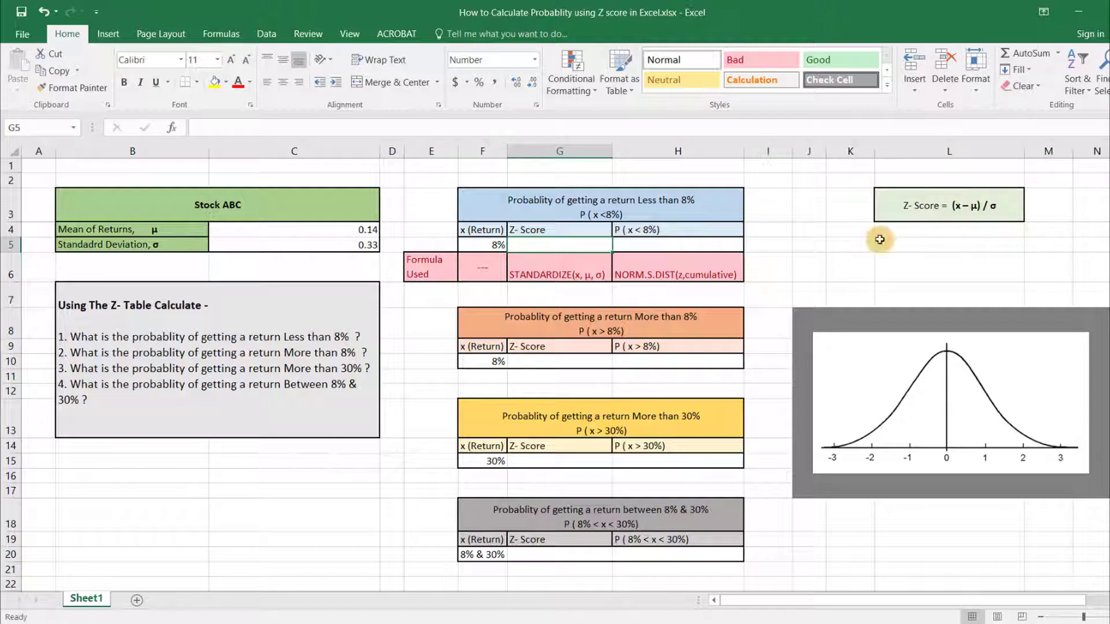
click(575, 272)
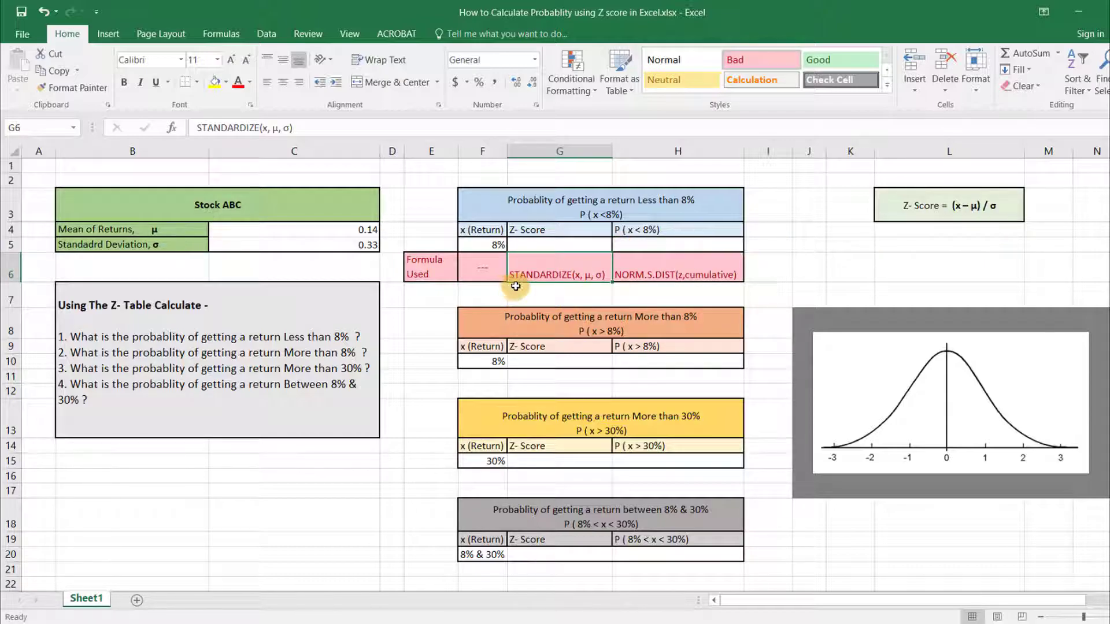
Calculate the Z-score for the less-than-8% return in G5 with =STANDARDIZE(F5,C4,C5).
click(545, 243)
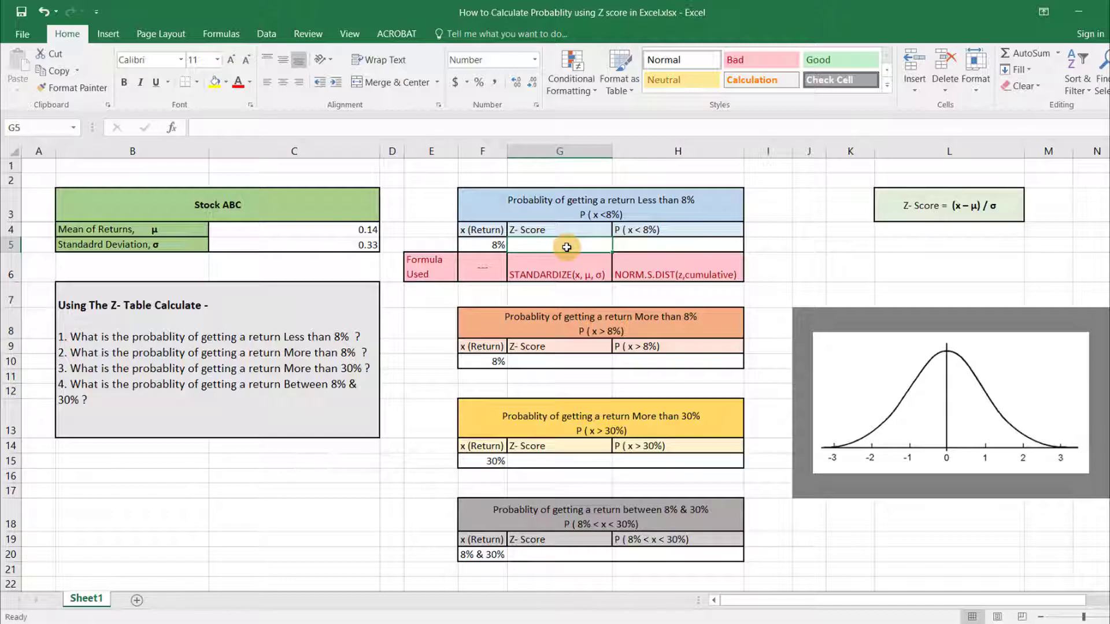
text(=sta)
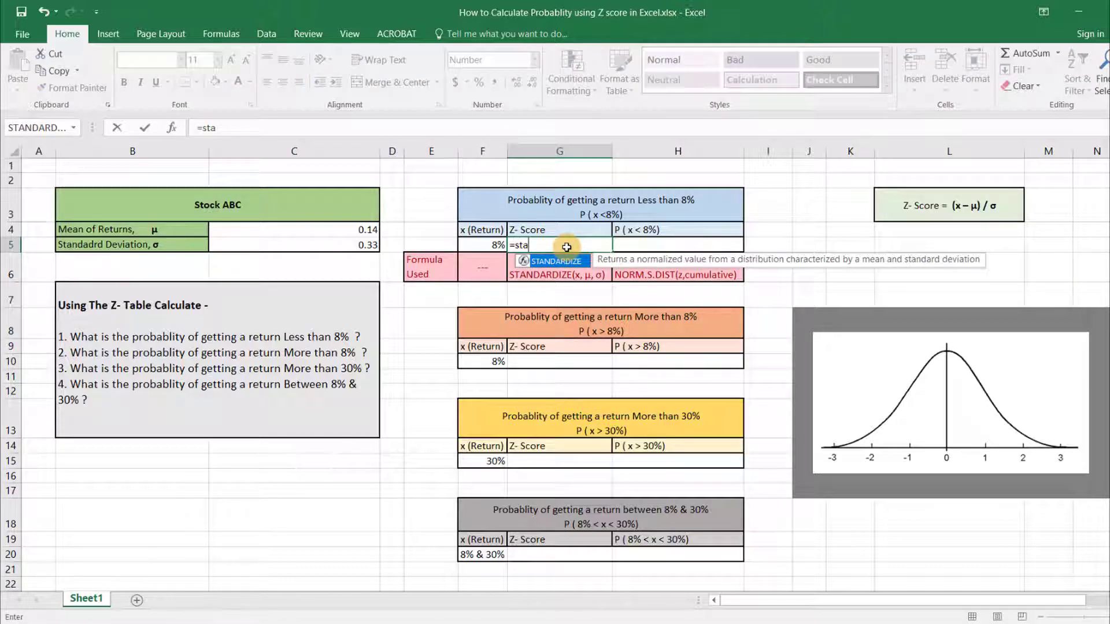
double_click(563, 262)
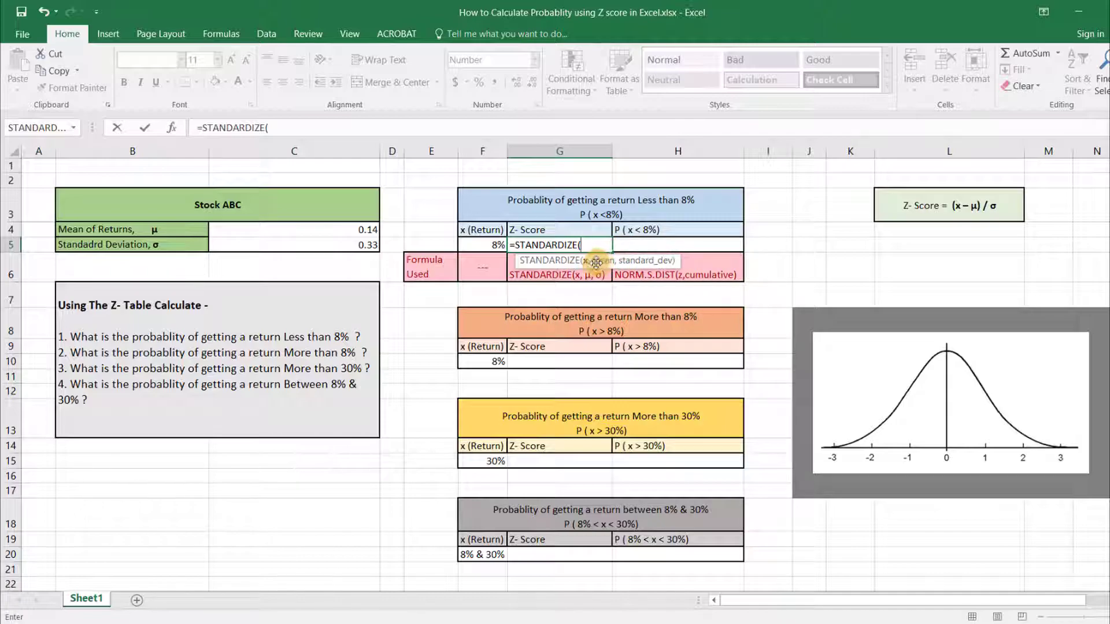
click(495, 246)
text(,)
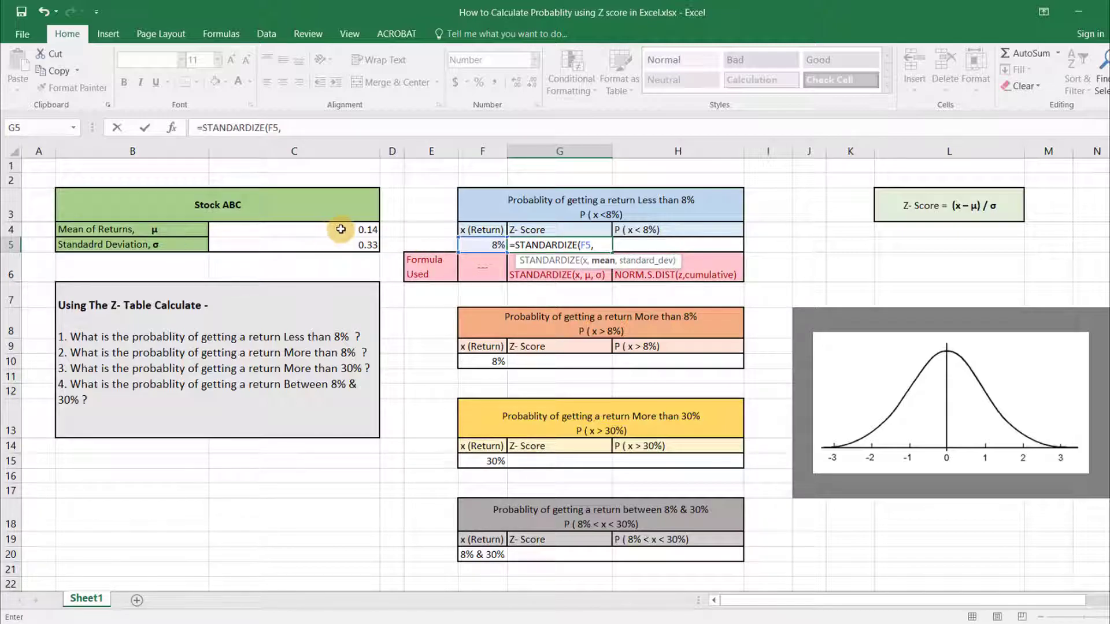
click(341, 228)
text(,)
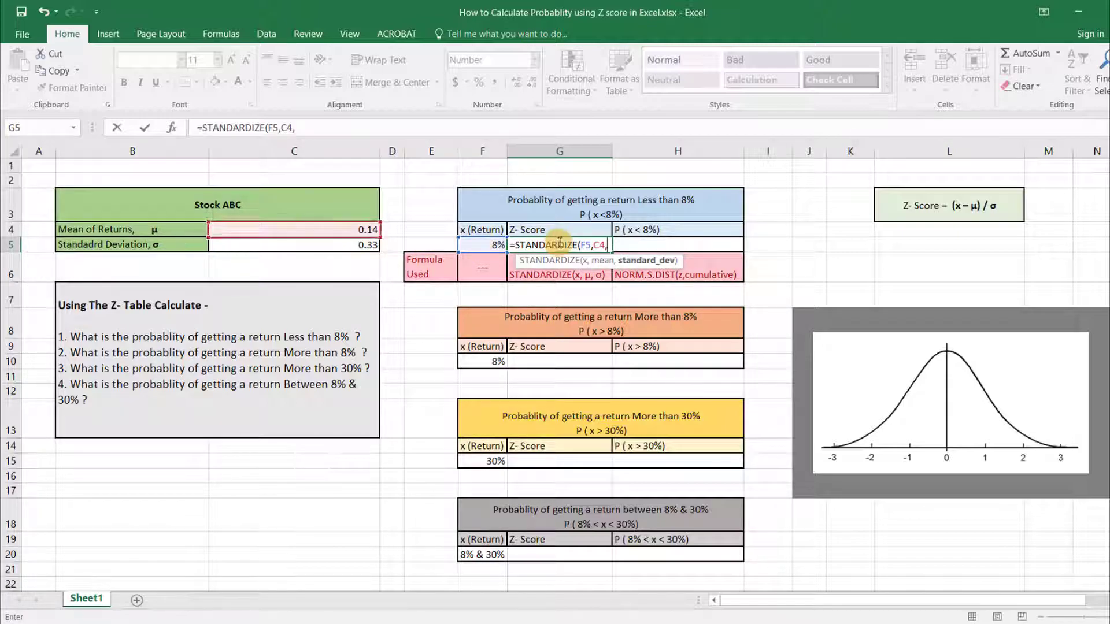
click(326, 249)
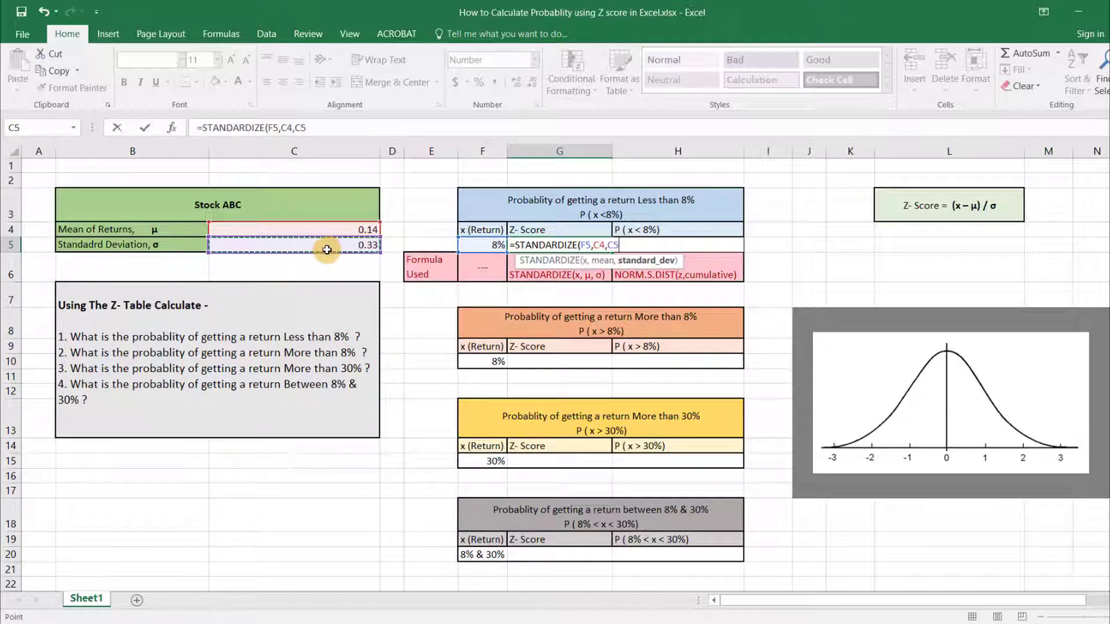
key(Return)
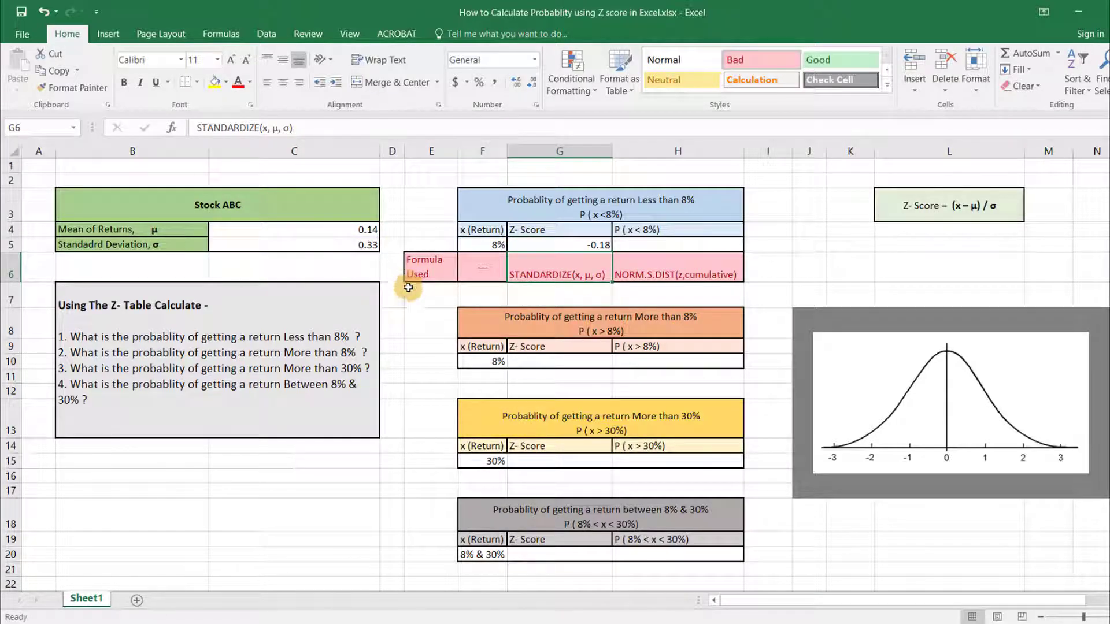
click(573, 246)
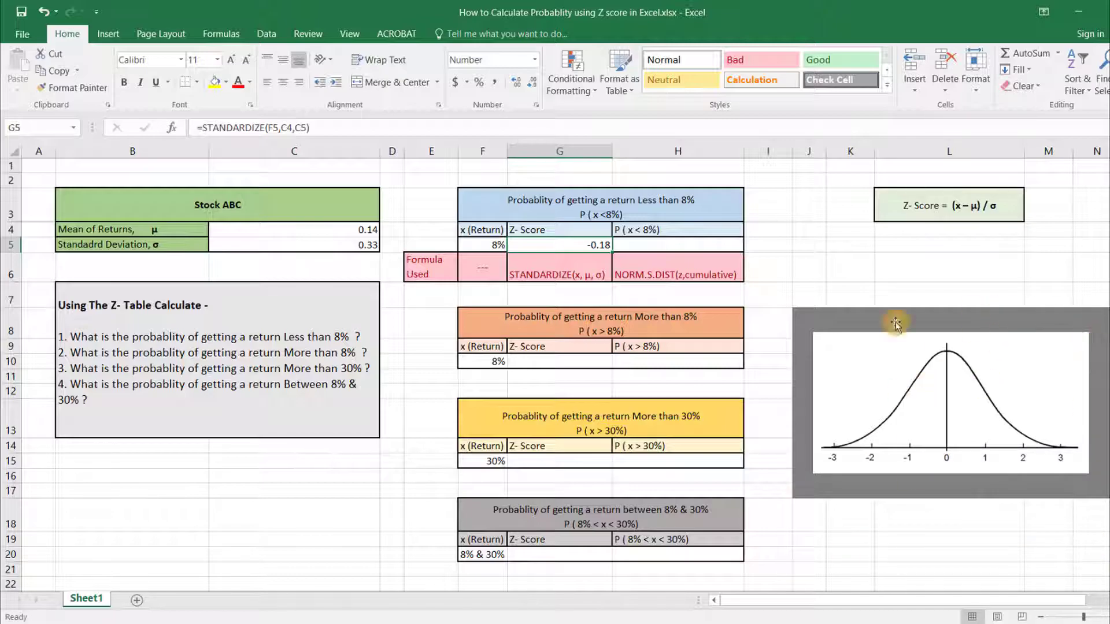
Calculate the probability of a return less than 8% in H5 with =NORM.S.DIST(G5,TRUE).
click(664, 245)
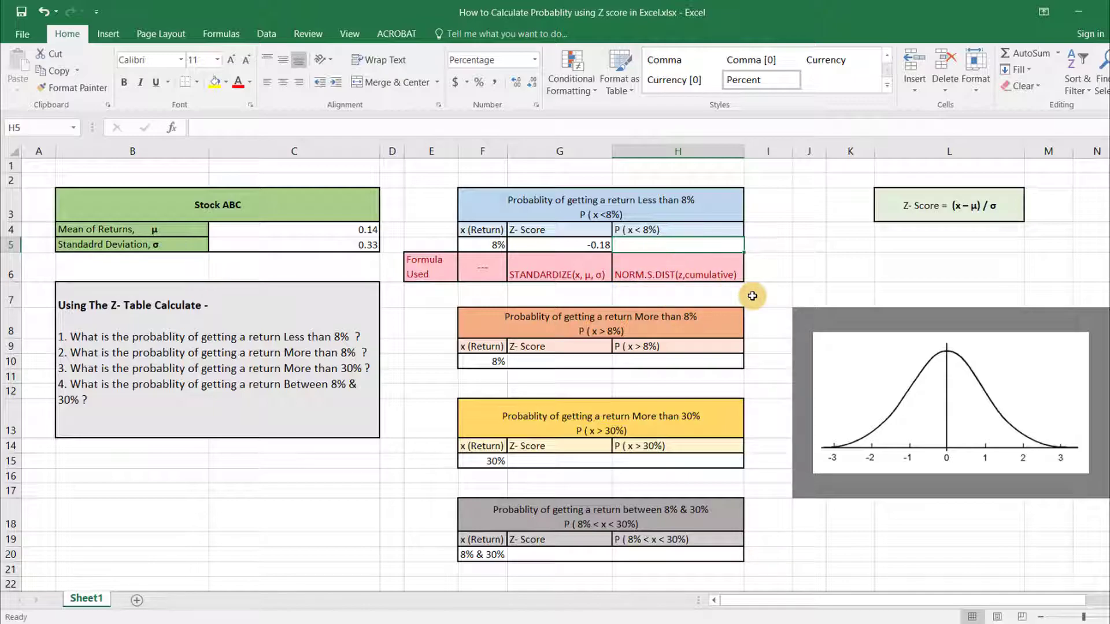
text(=)
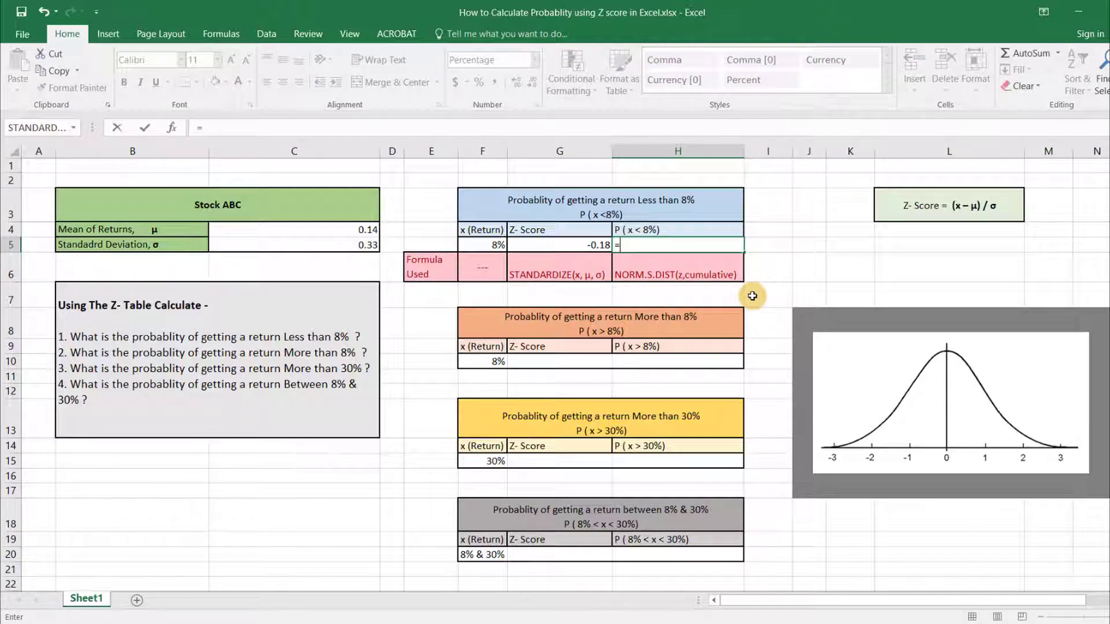
text(norm.d)
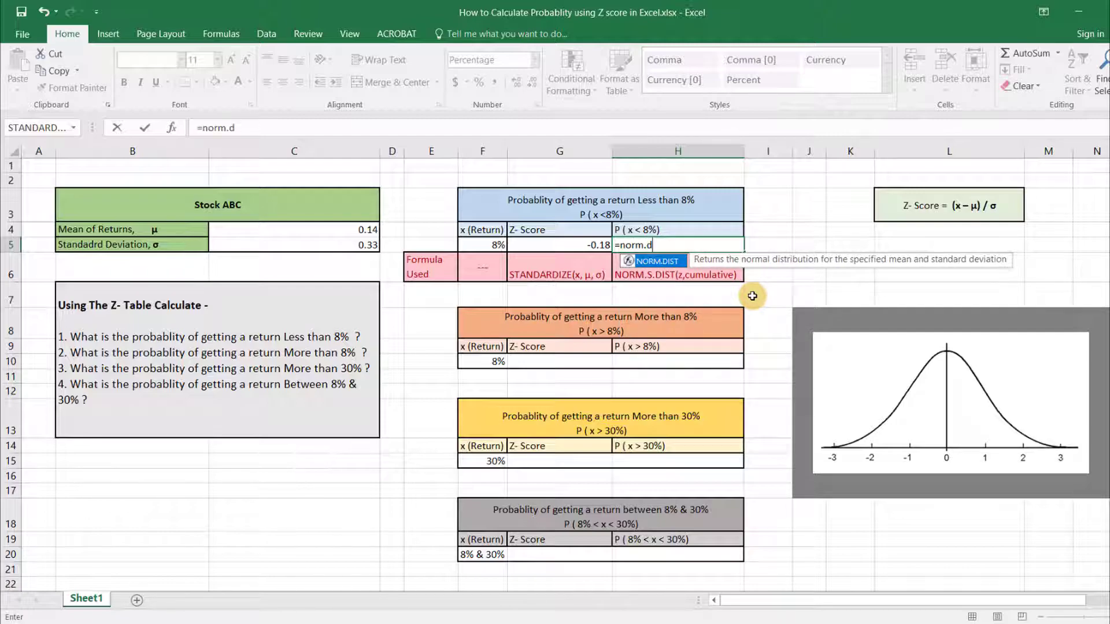
key(BackSpace)
text(s)
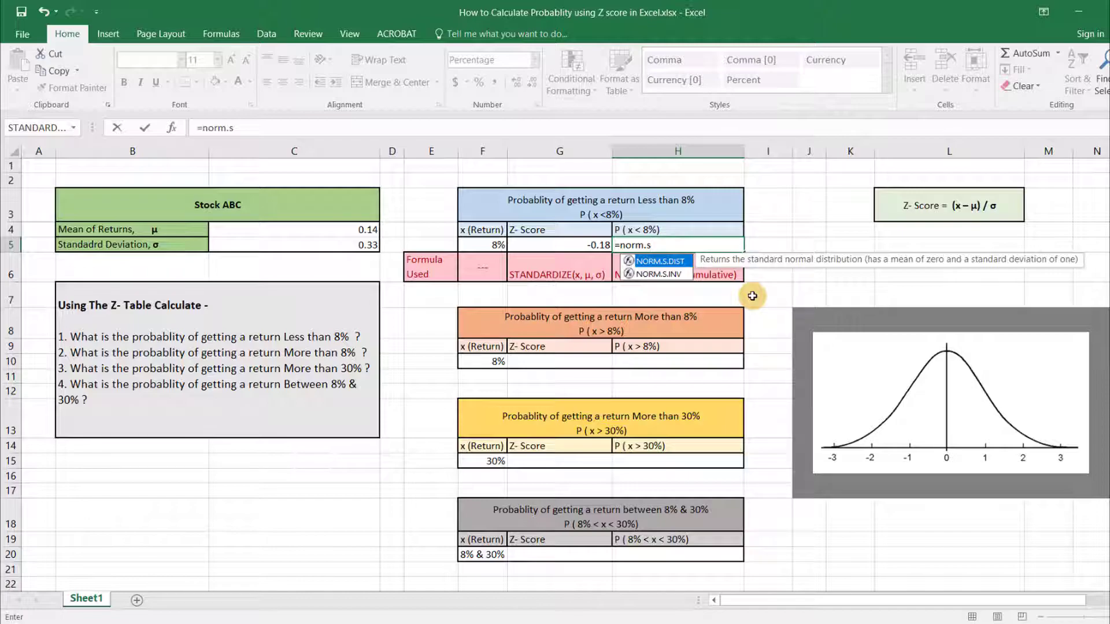
double_click(659, 262)
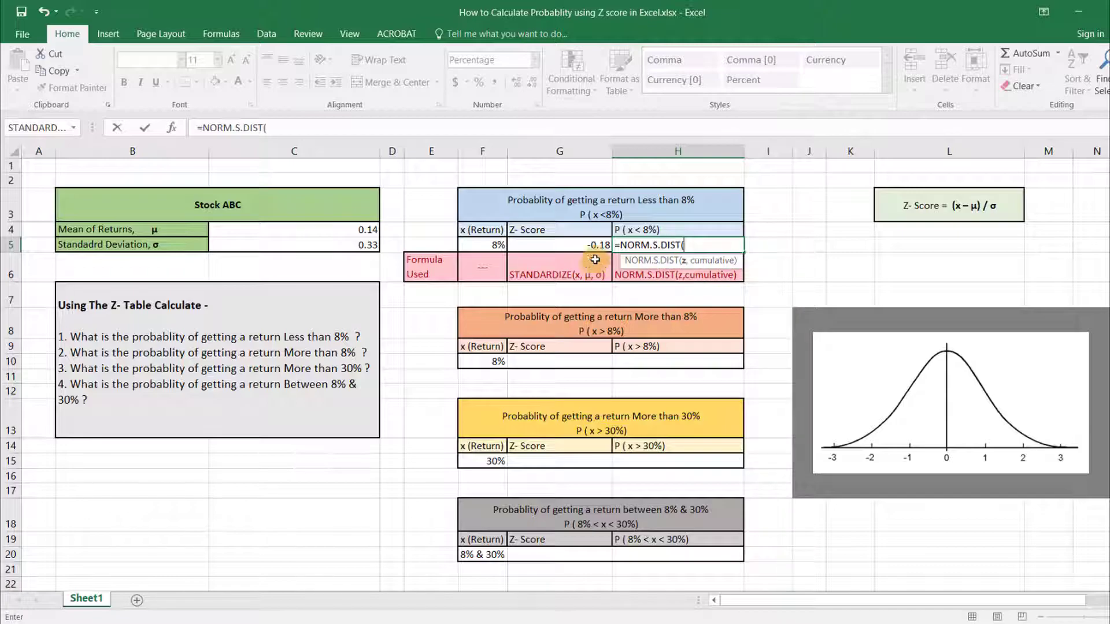
click(585, 246)
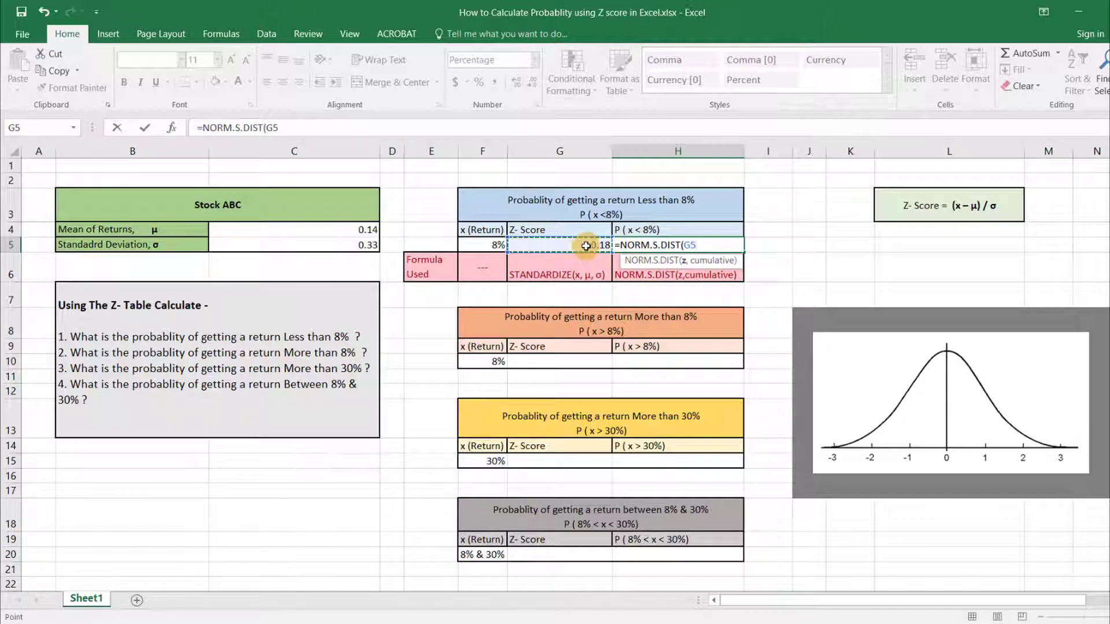
text(,)
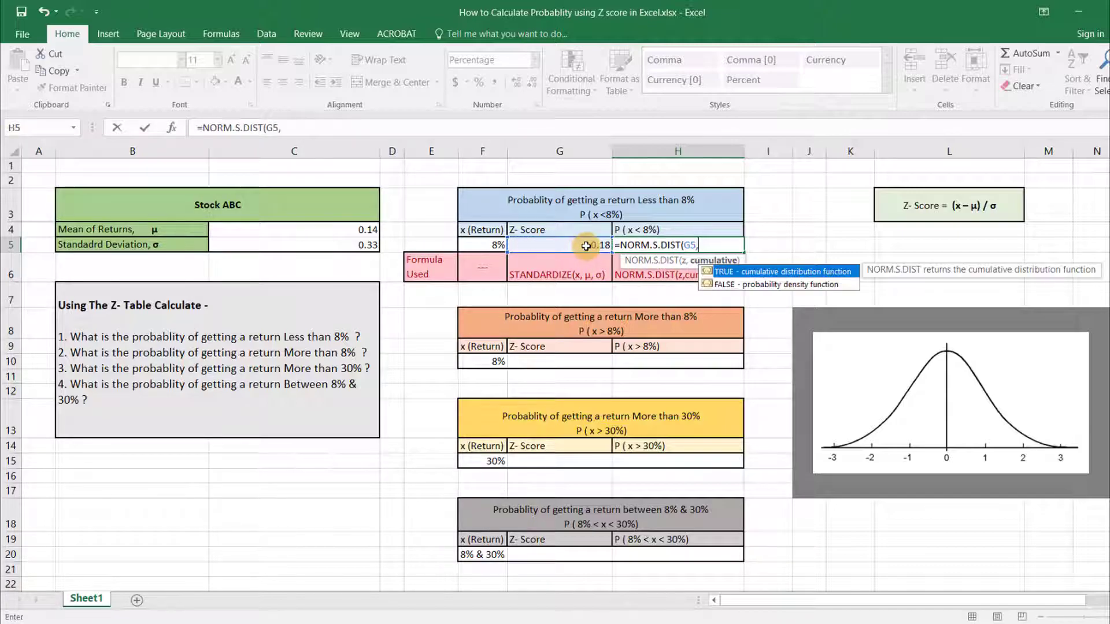
double_click(729, 278)
text())
key(Return)
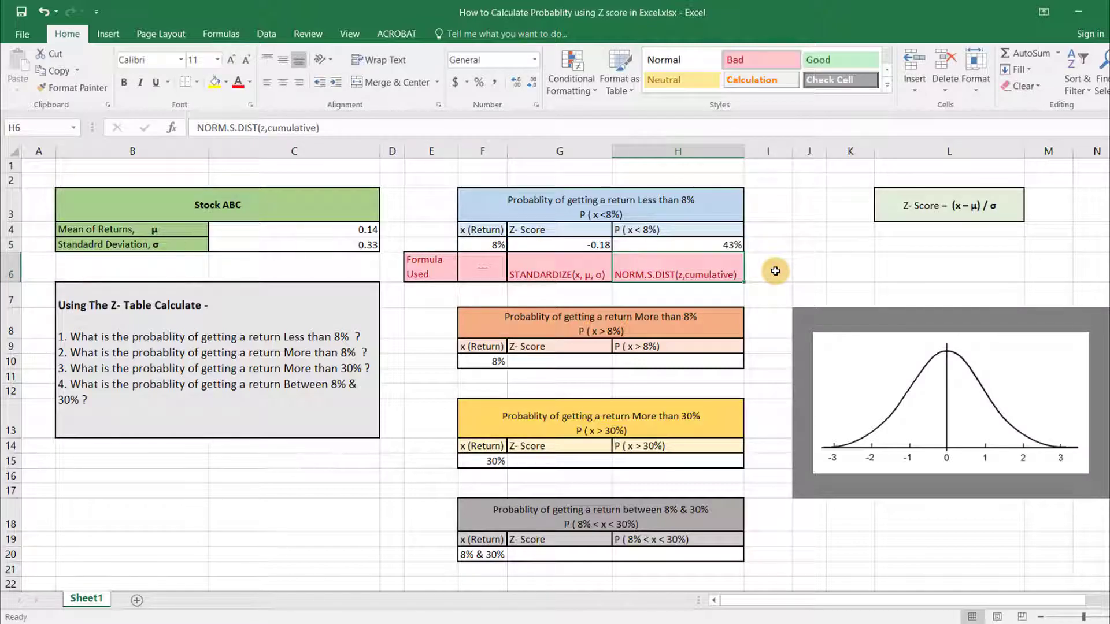
click(568, 246)
click(490, 245)
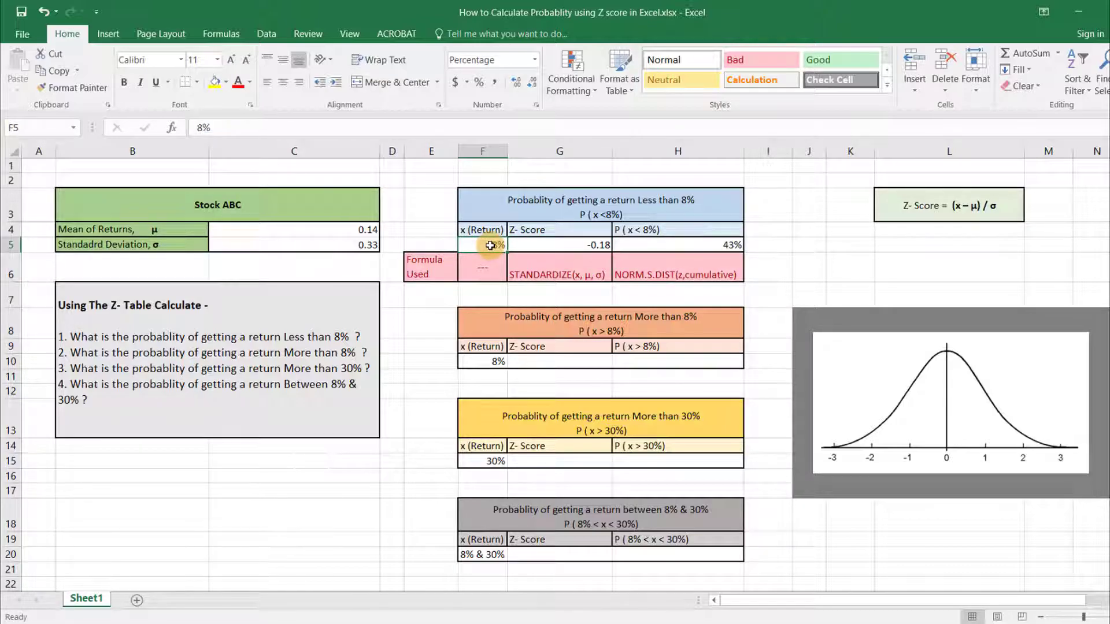
click(728, 245)
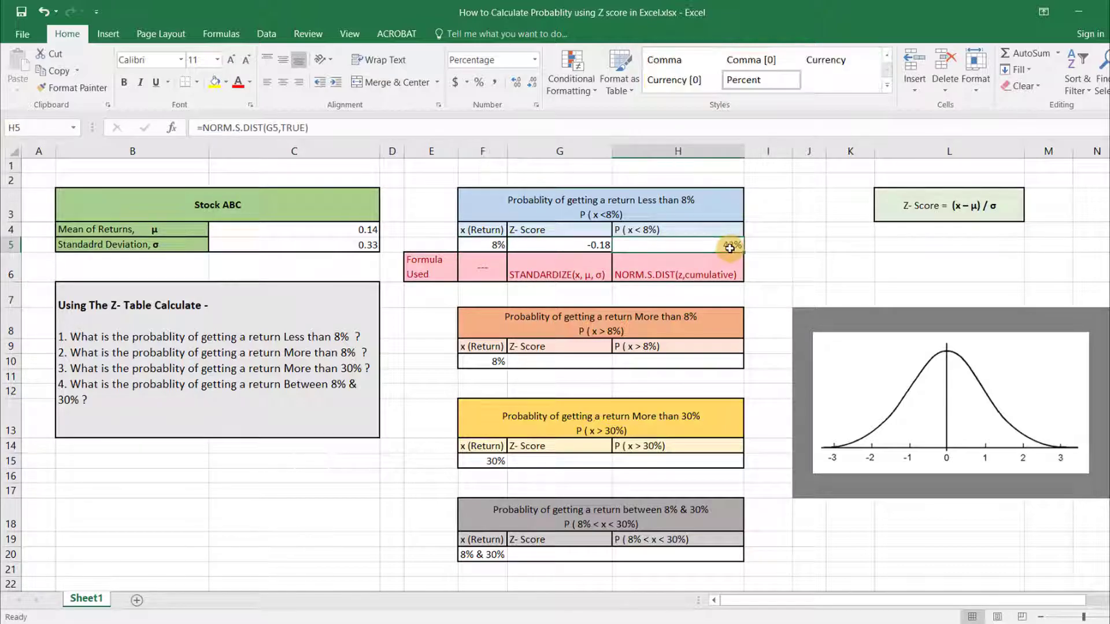
click(662, 363)
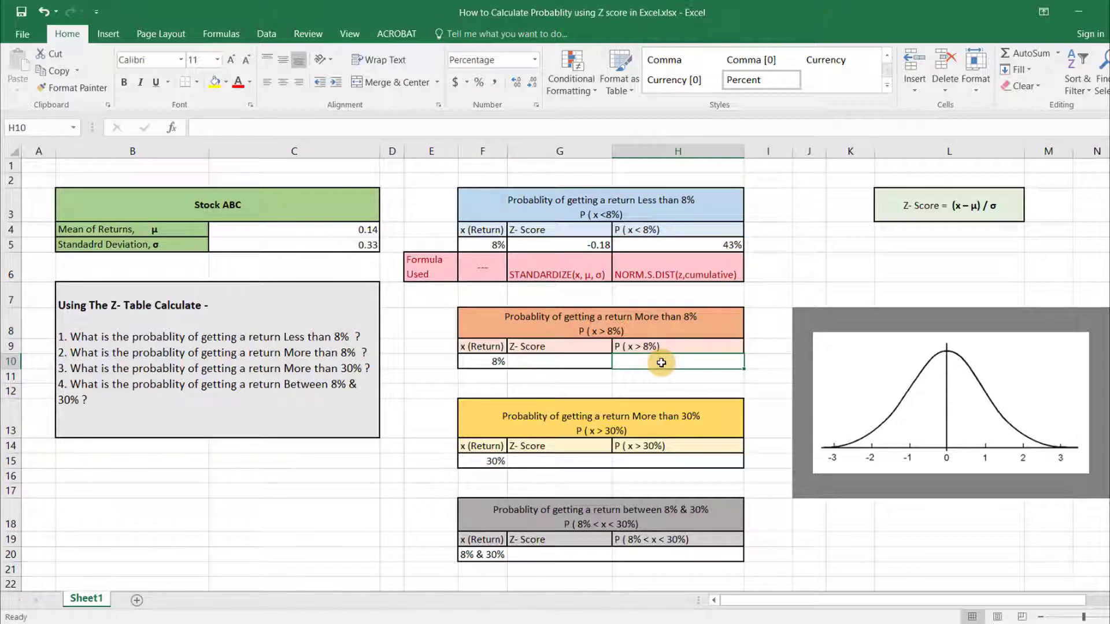
text(=1-)
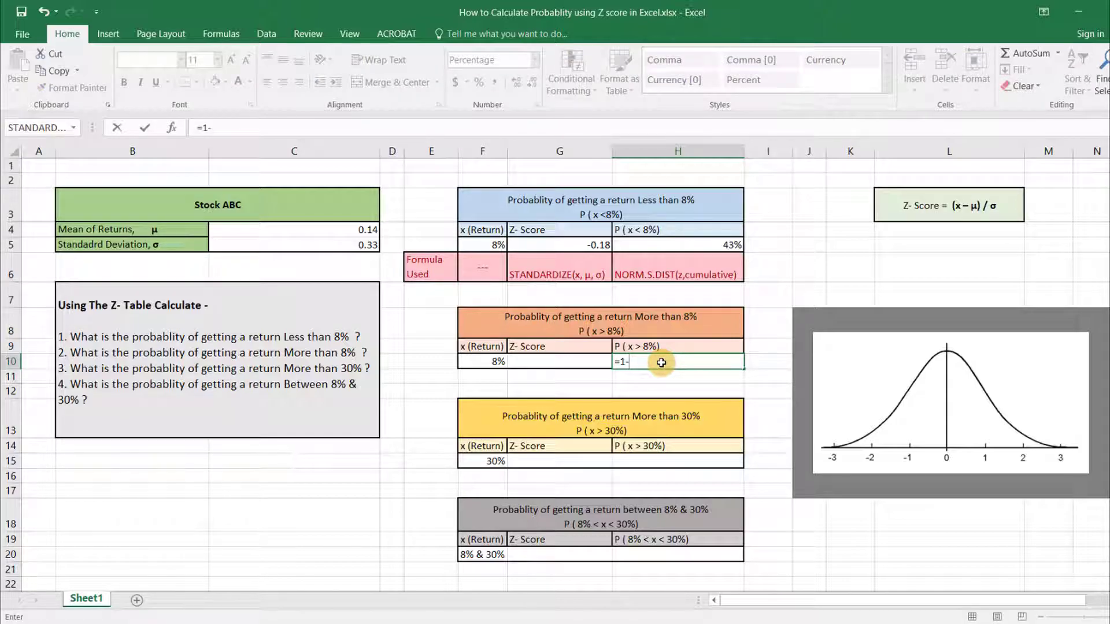
text(.43)
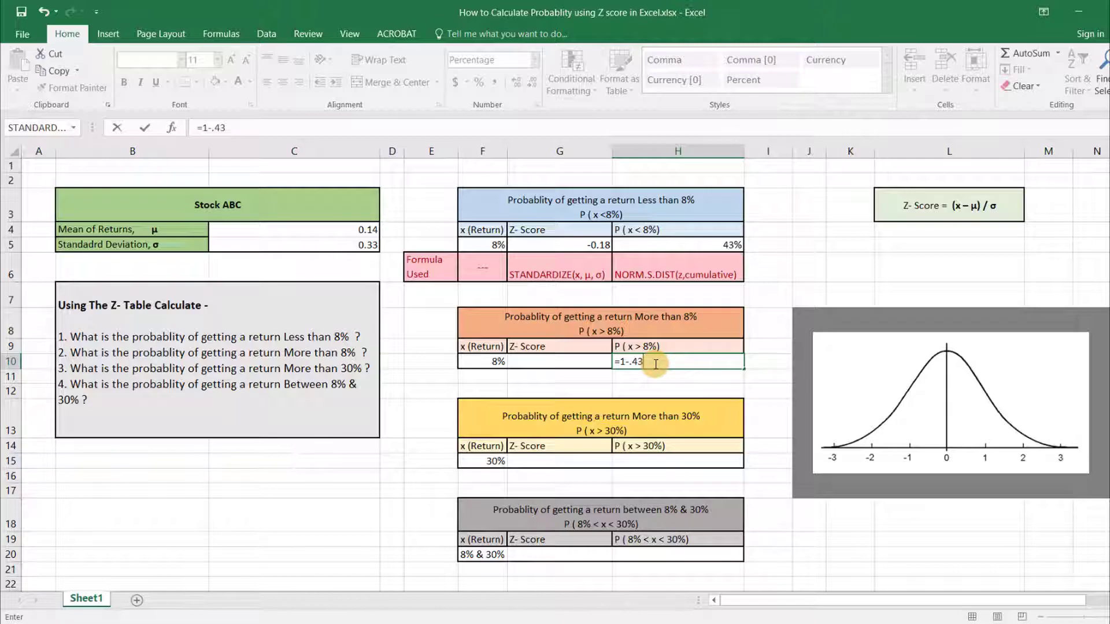
drag(630, 362, 646, 362)
key(Escape)
Calculate the Z-score for the more-than-8% return in G10 with =STANDARDIZE(F10,C4,C5).
click(551, 361)
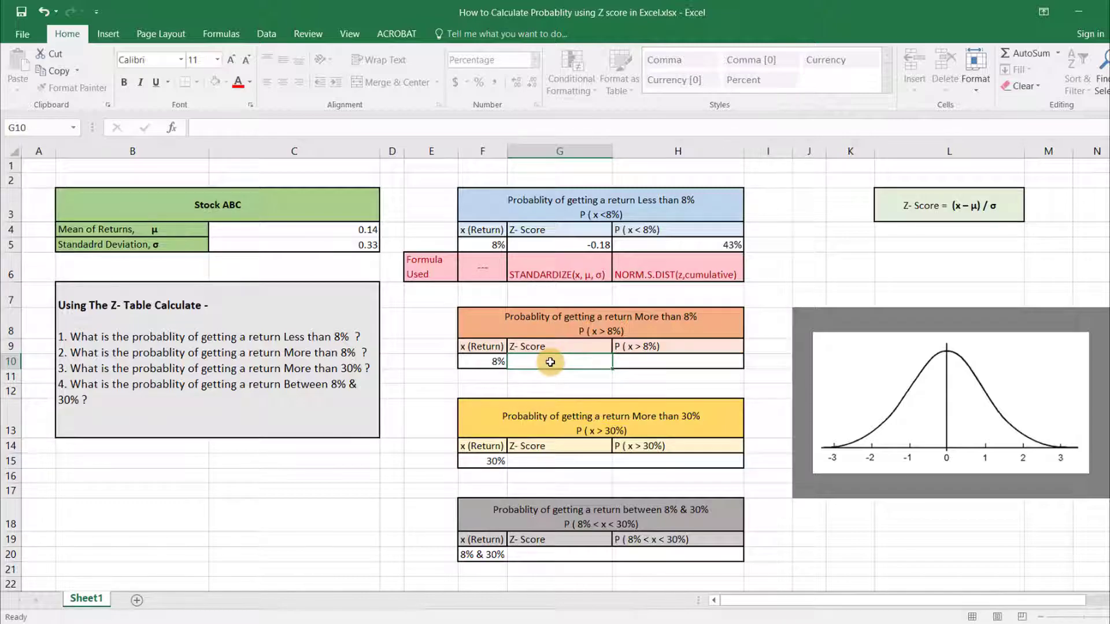
text(=)
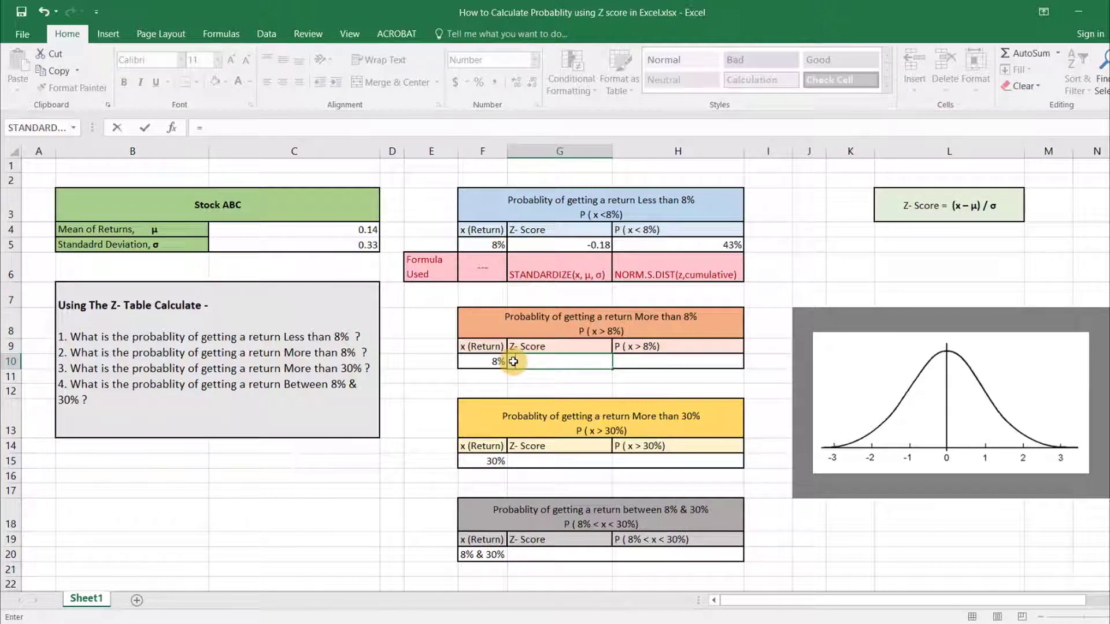
text(stand)
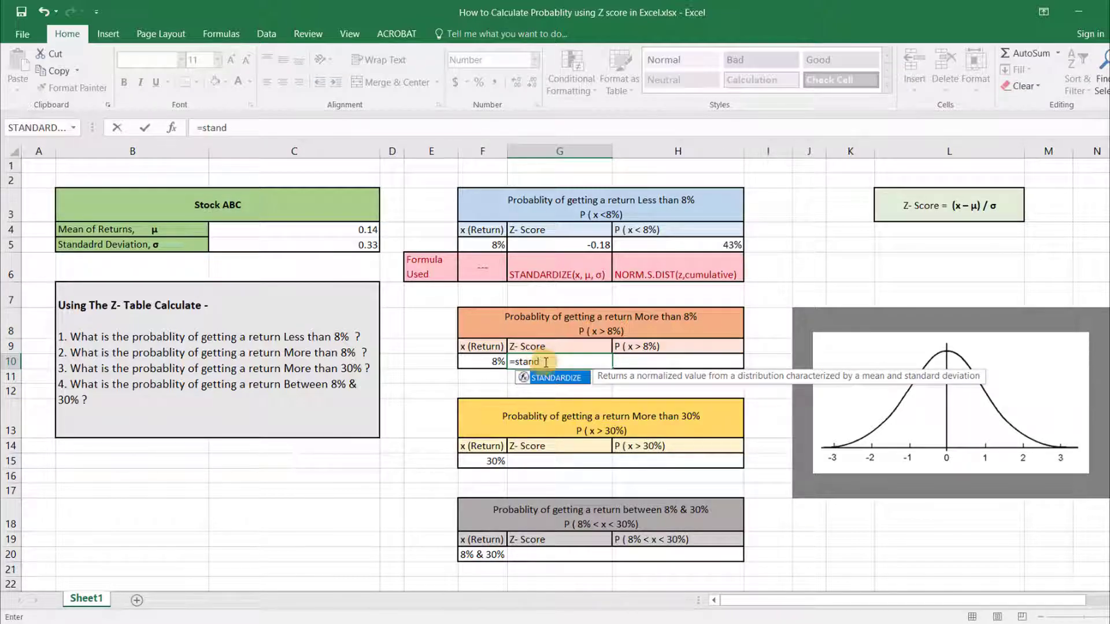
double_click(556, 378)
click(484, 363)
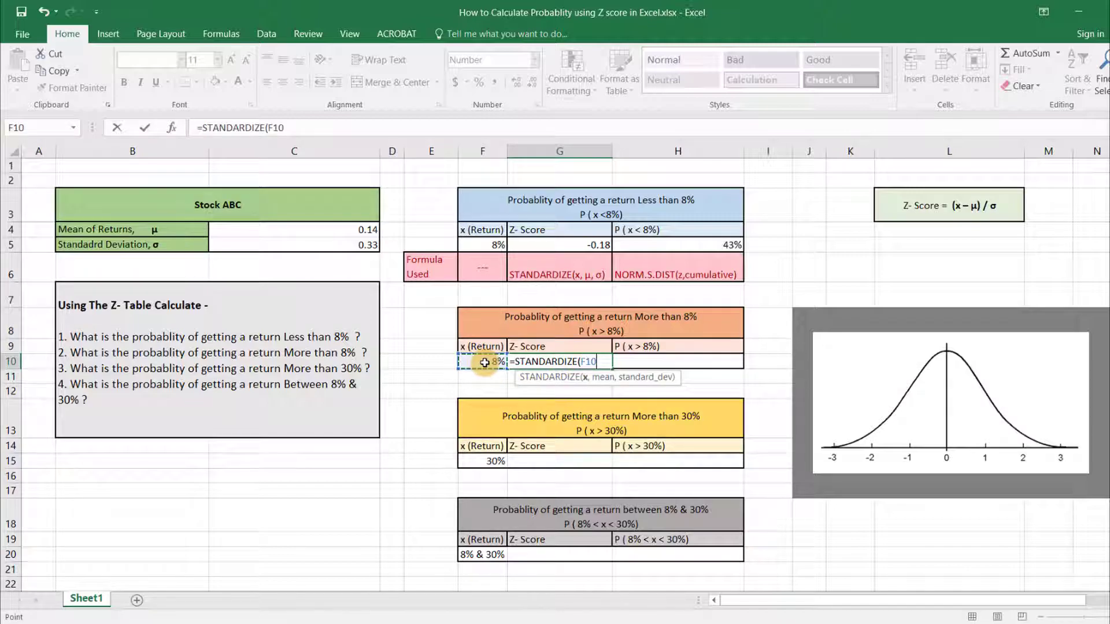
text(,)
click(318, 231)
text(,)
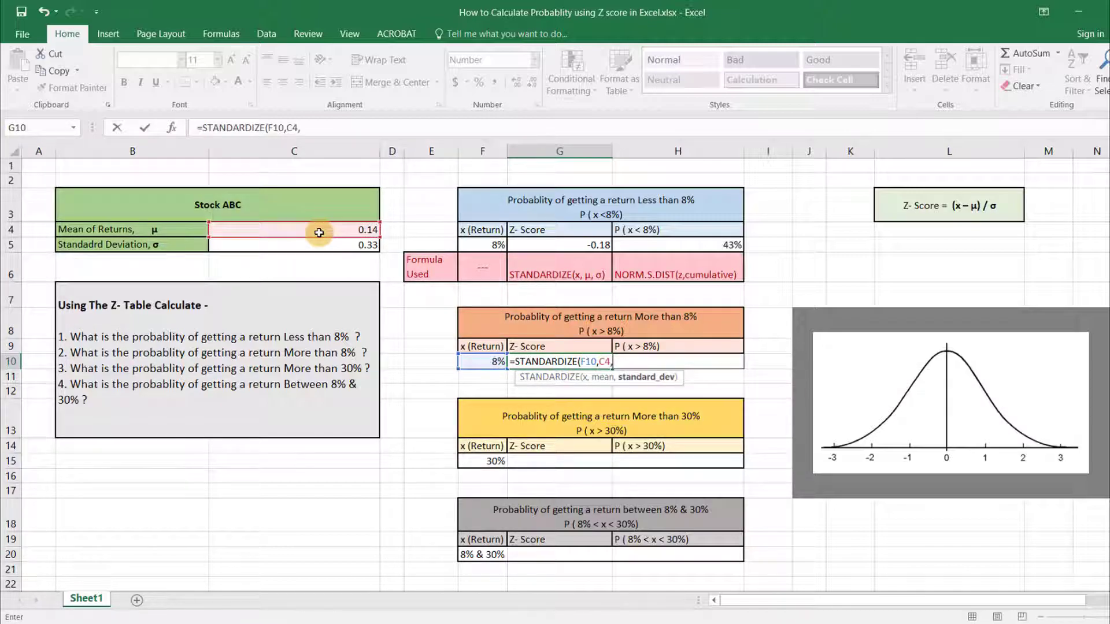
click(360, 246)
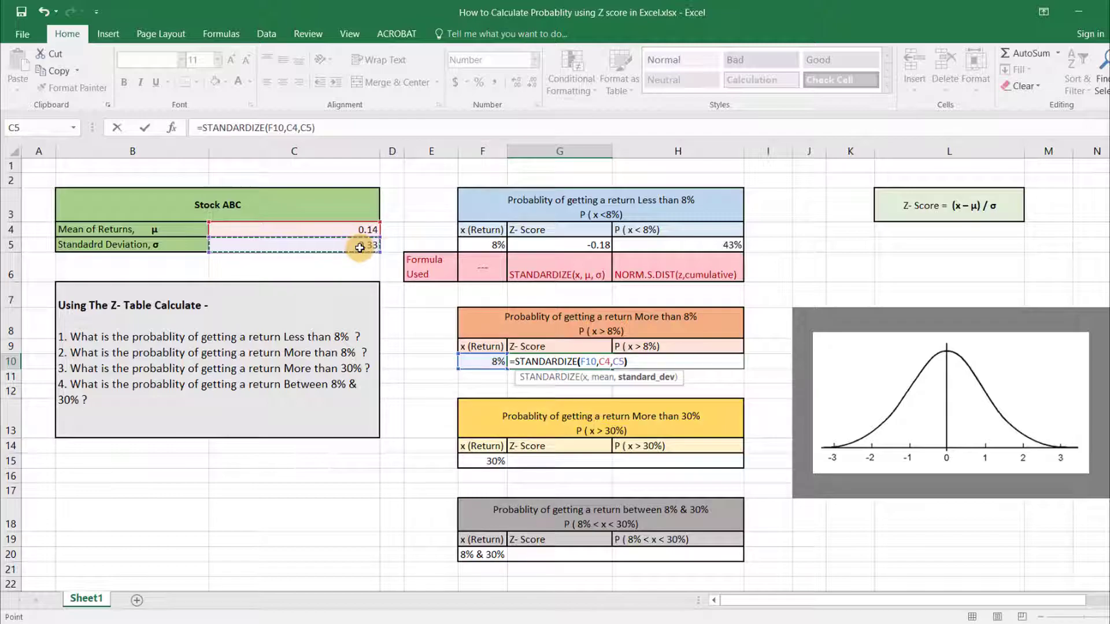
key(Return)
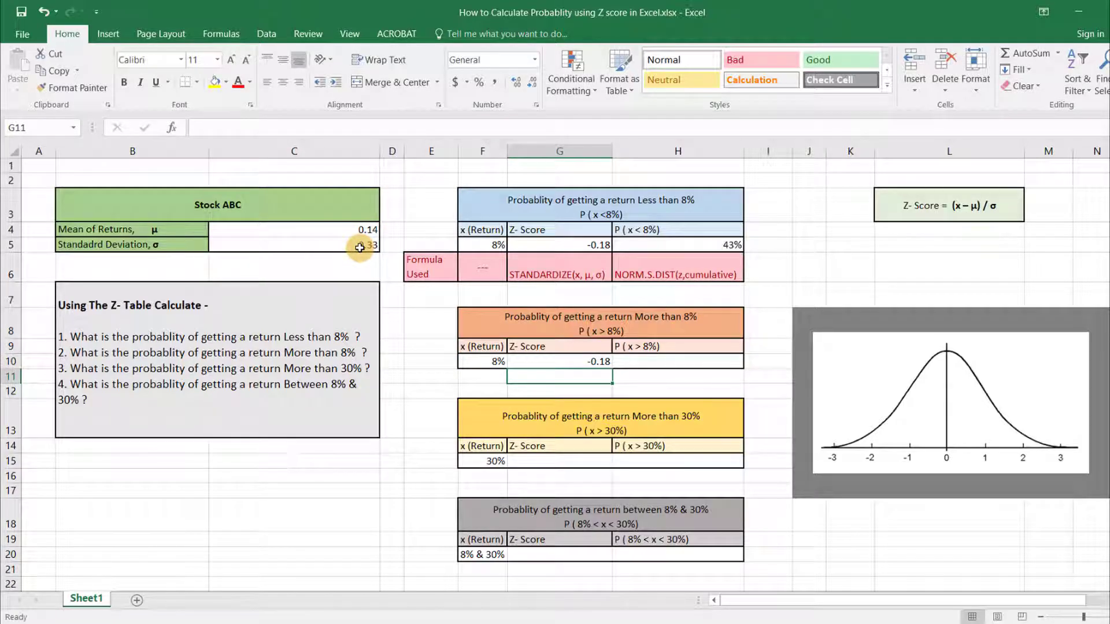
Calculate the probability of a return more than 8% in H10 with =1- NORM.S.DIST(G10,TRUE).
click(598, 362)
click(648, 365)
text(=1-)
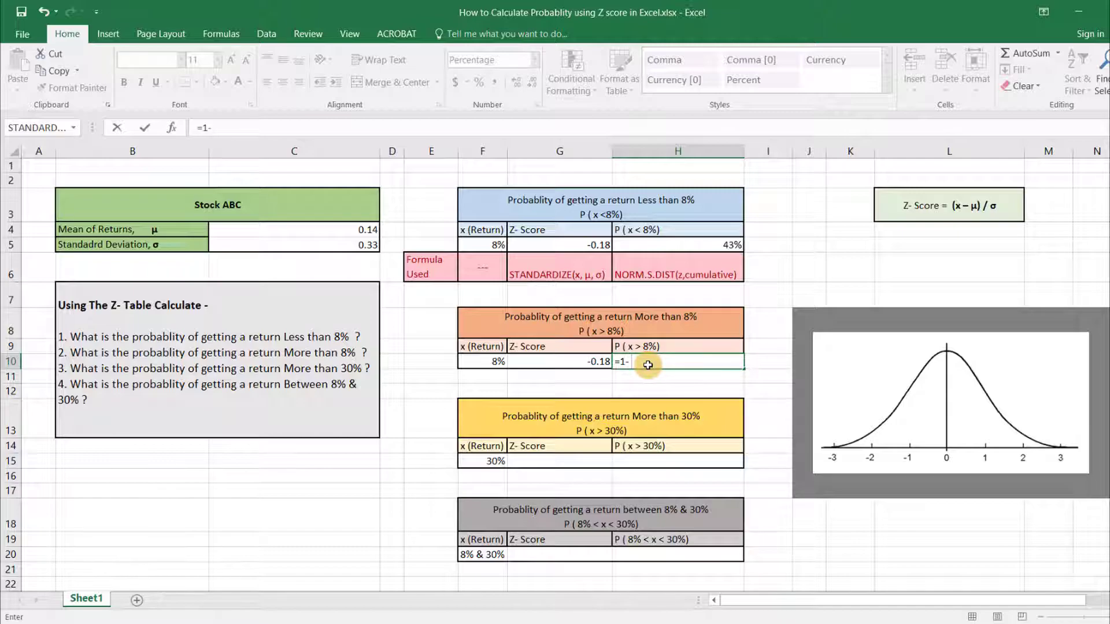
text( norm)
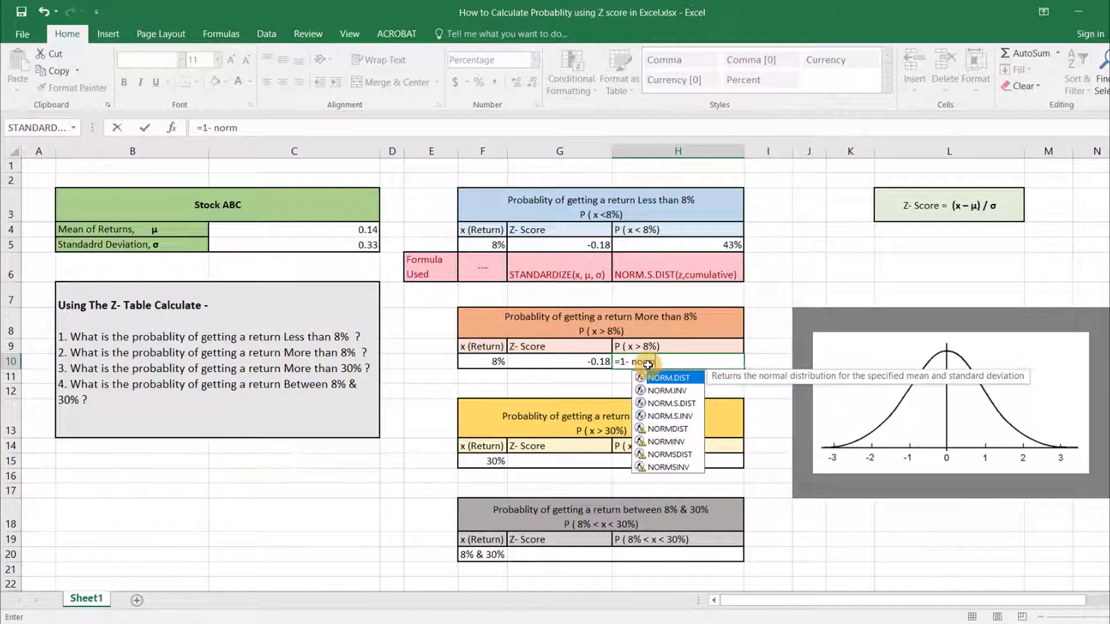
text(.)
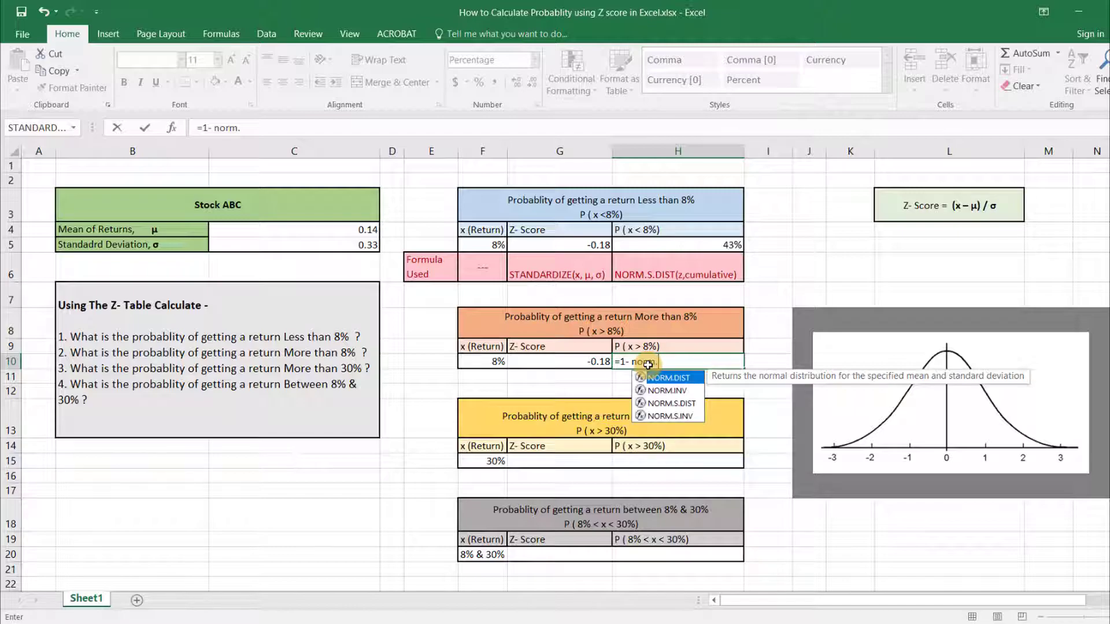
double_click(671, 404)
click(592, 367)
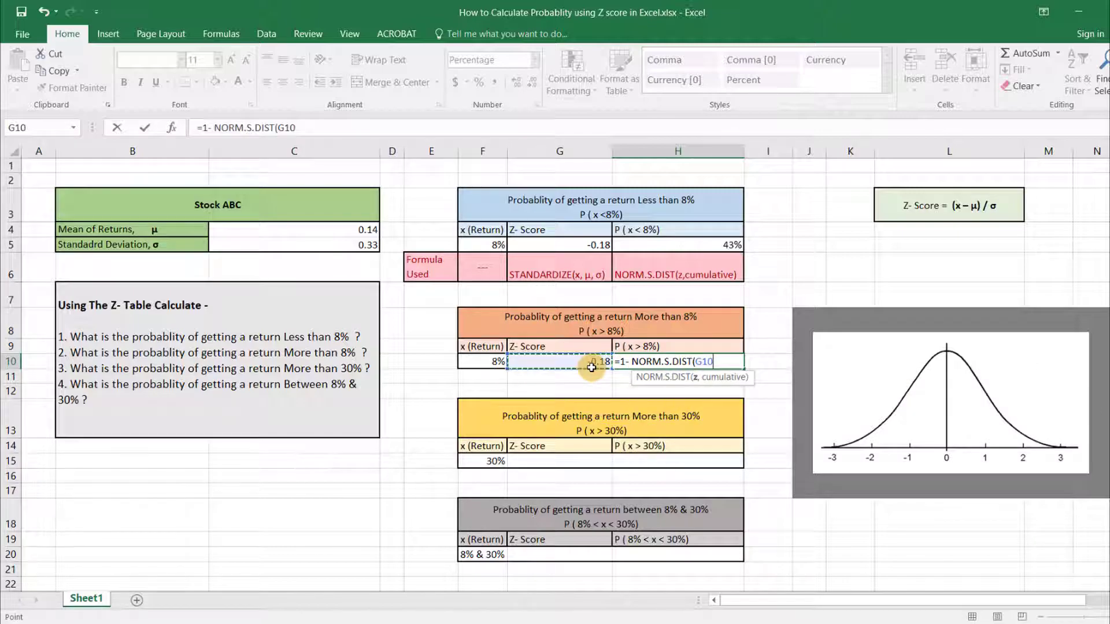
text(,)
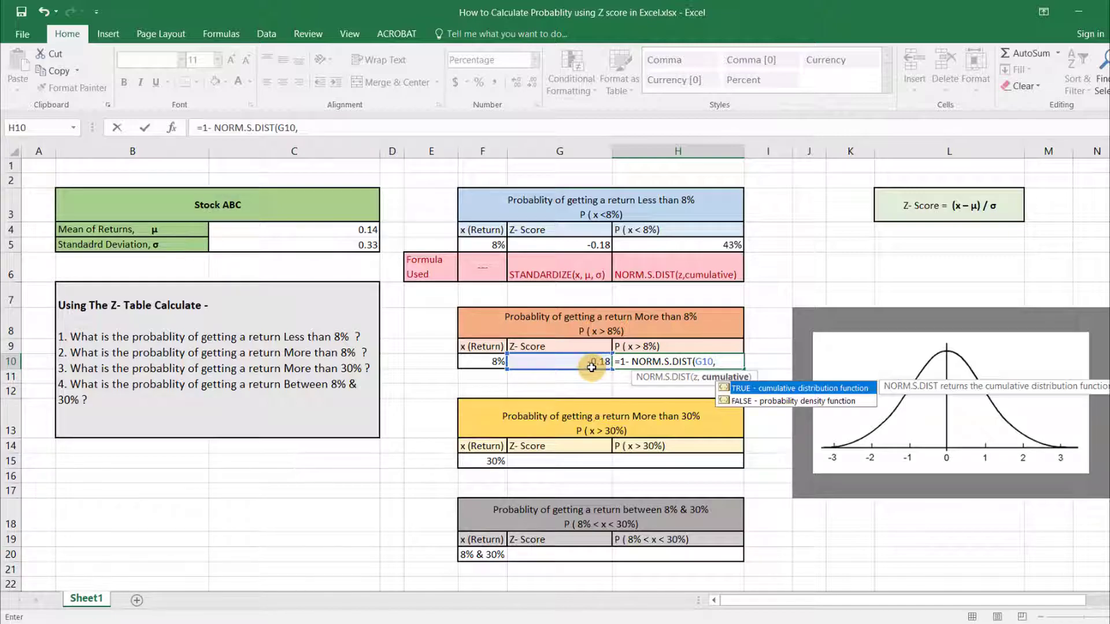
double_click(776, 390)
text())
key(Return)
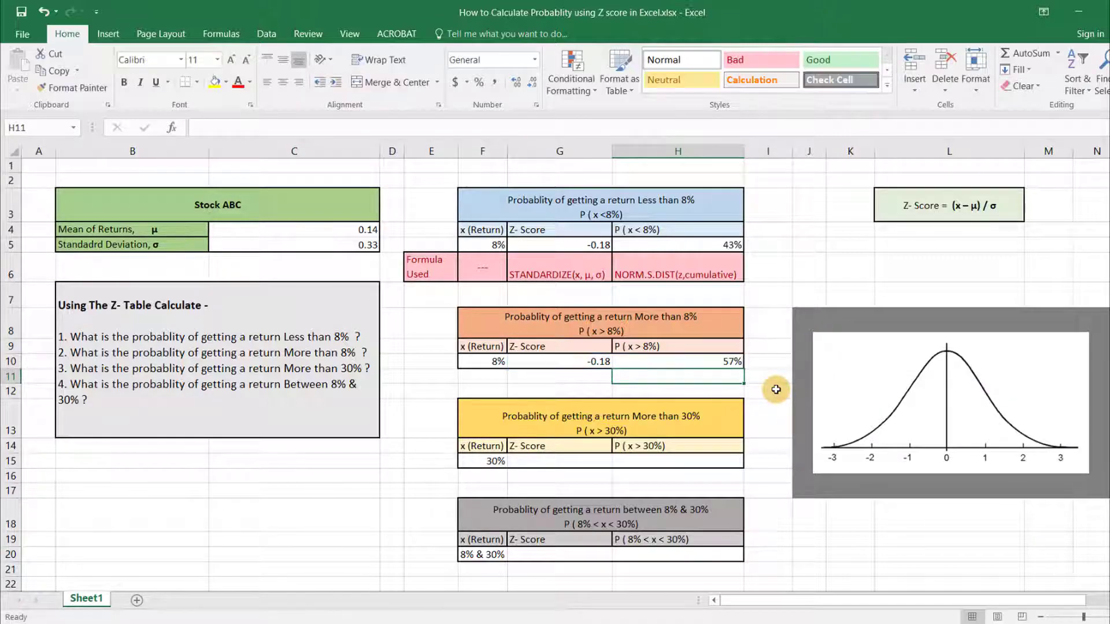
click(735, 361)
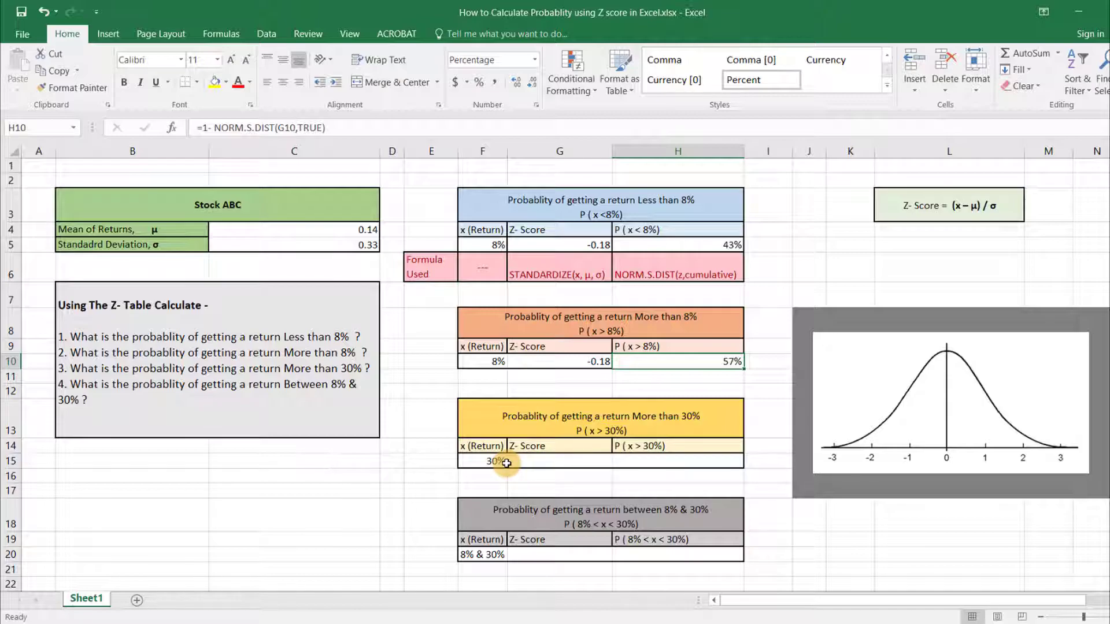
Calculate the Z-score for the more-than-30% return in G15 with =STANDARDIZE(F15,C4,C5).
click(488, 460)
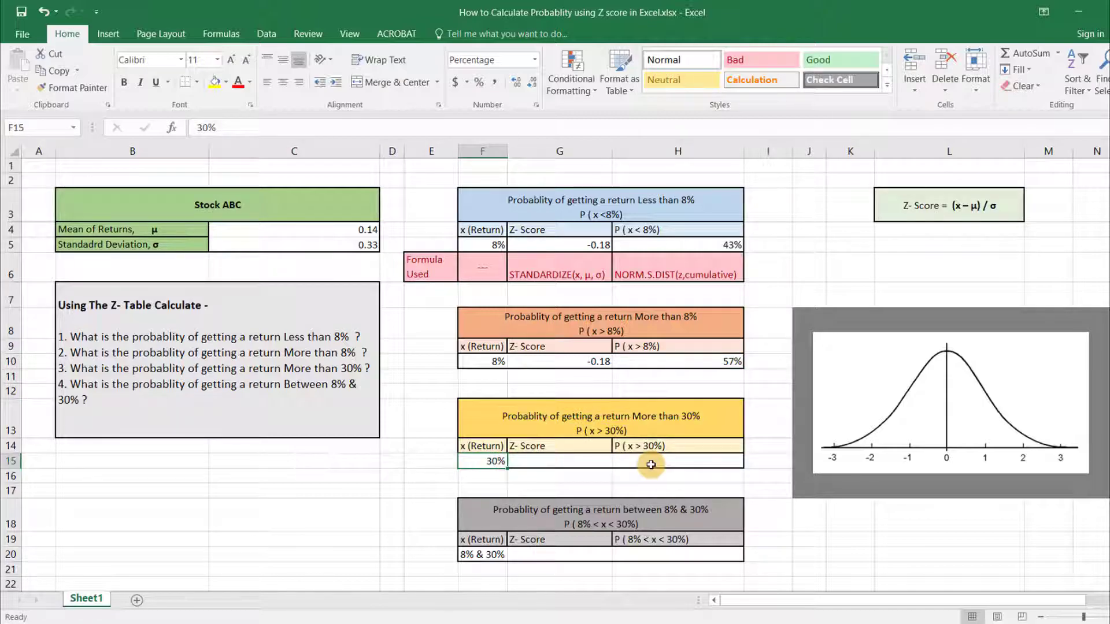
click(606, 462)
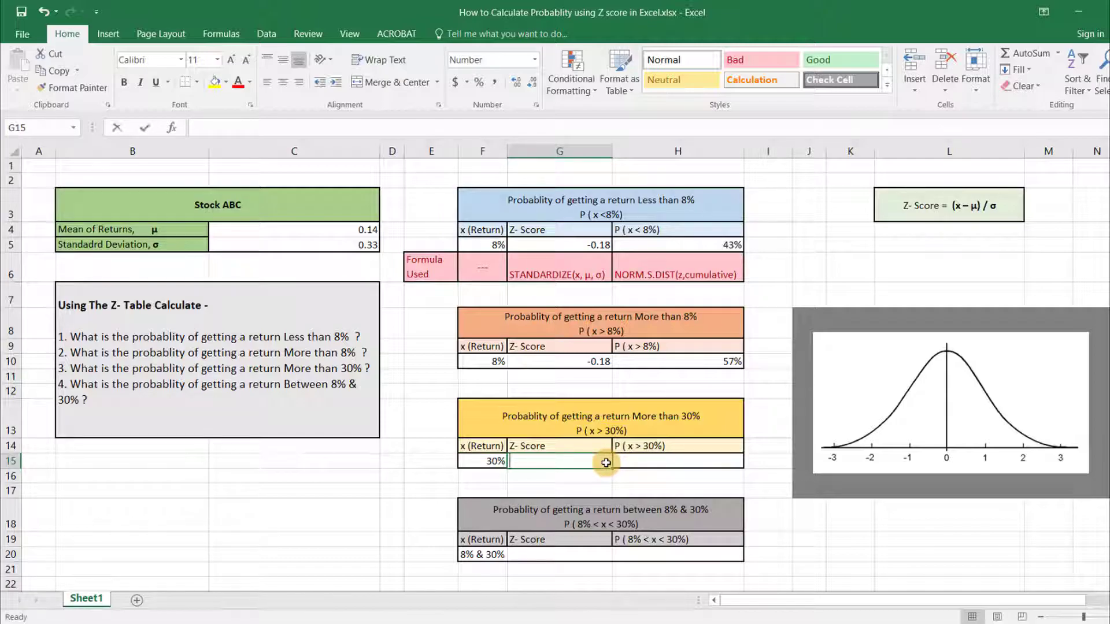
text(=stand)
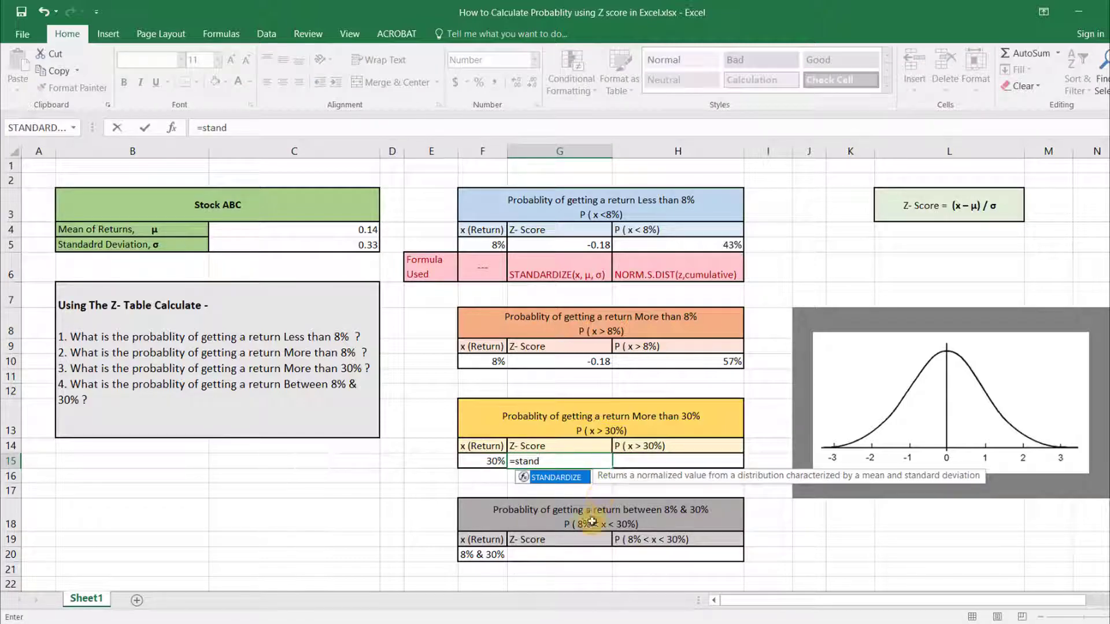
double_click(574, 480)
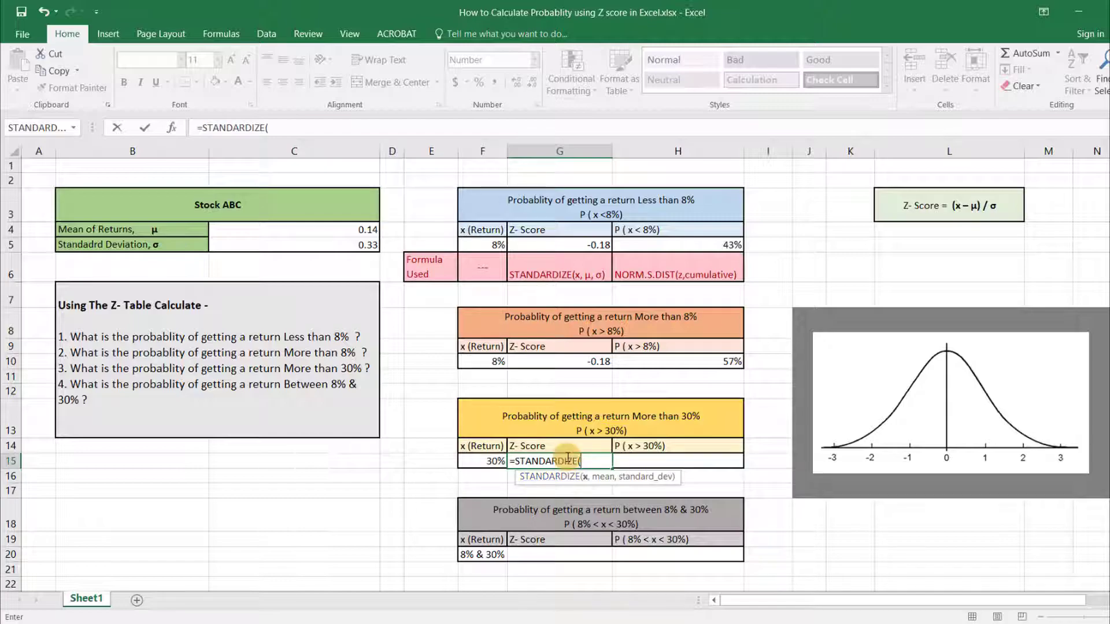
click(490, 463)
text(,)
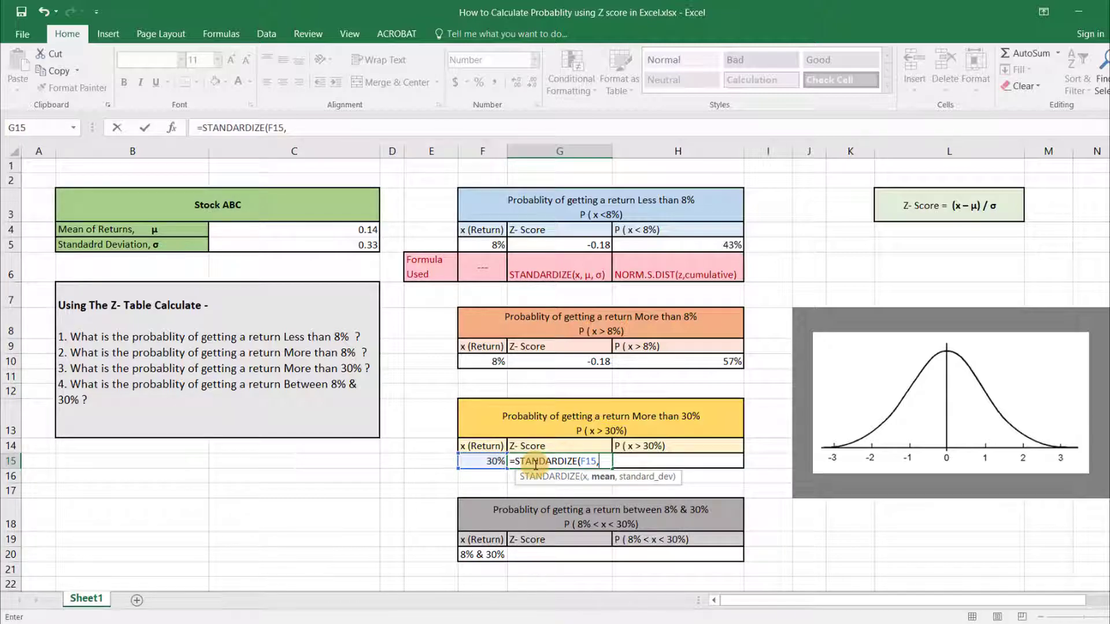
click(345, 228)
text(,)
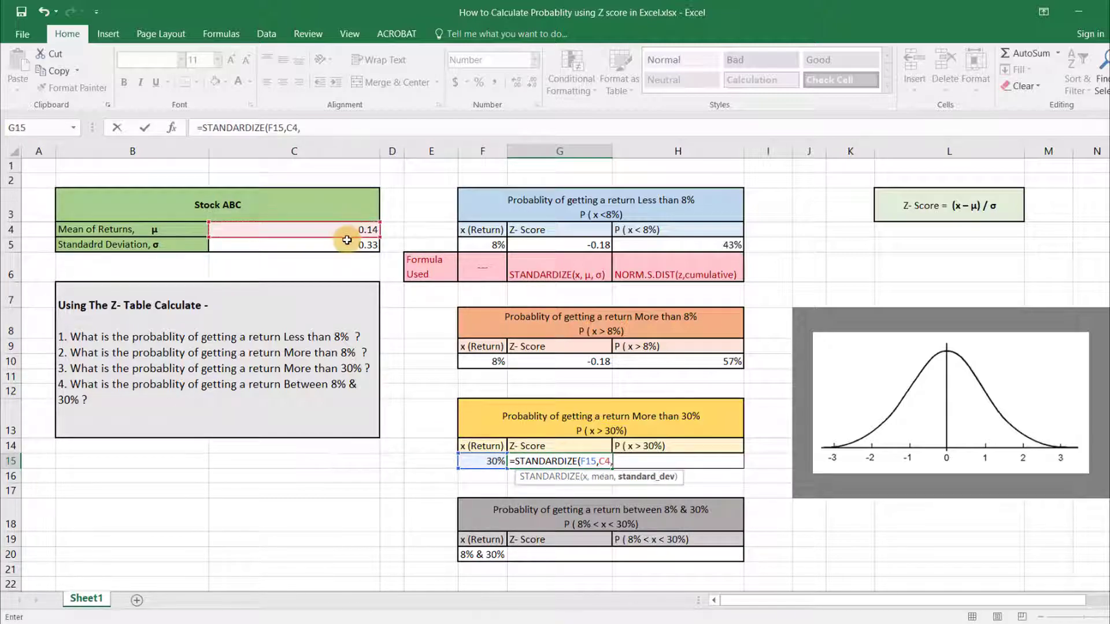
click(342, 246)
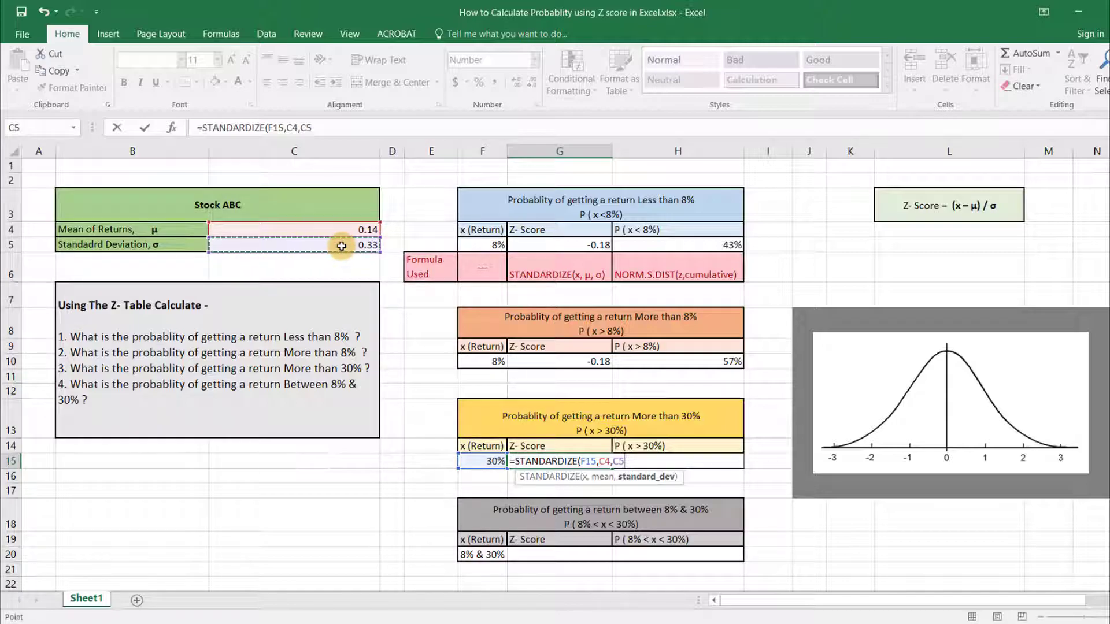
key(Return)
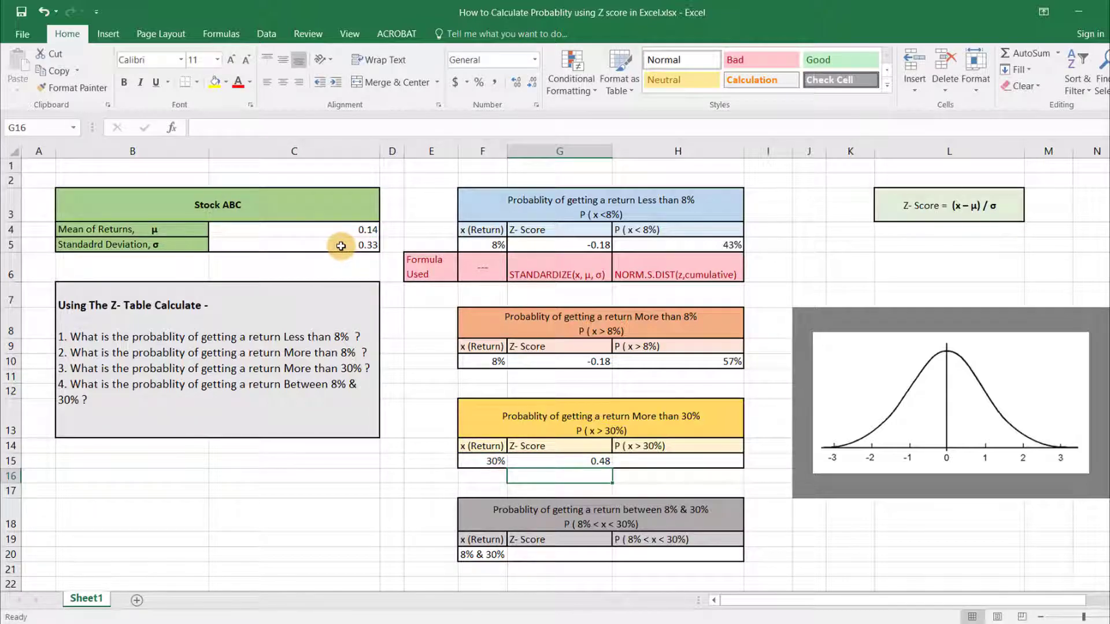
click(591, 461)
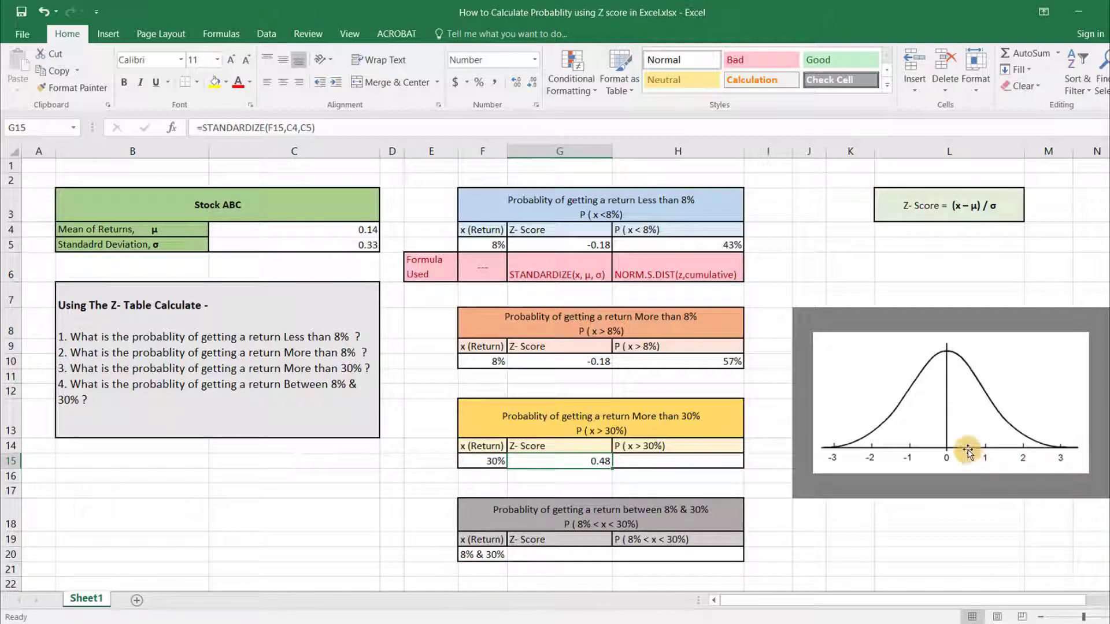
Calculate the cumulative probability for the 30% return's Z-score in H15 with =NORM.S.DIST(G15,TRUE).
click(652, 460)
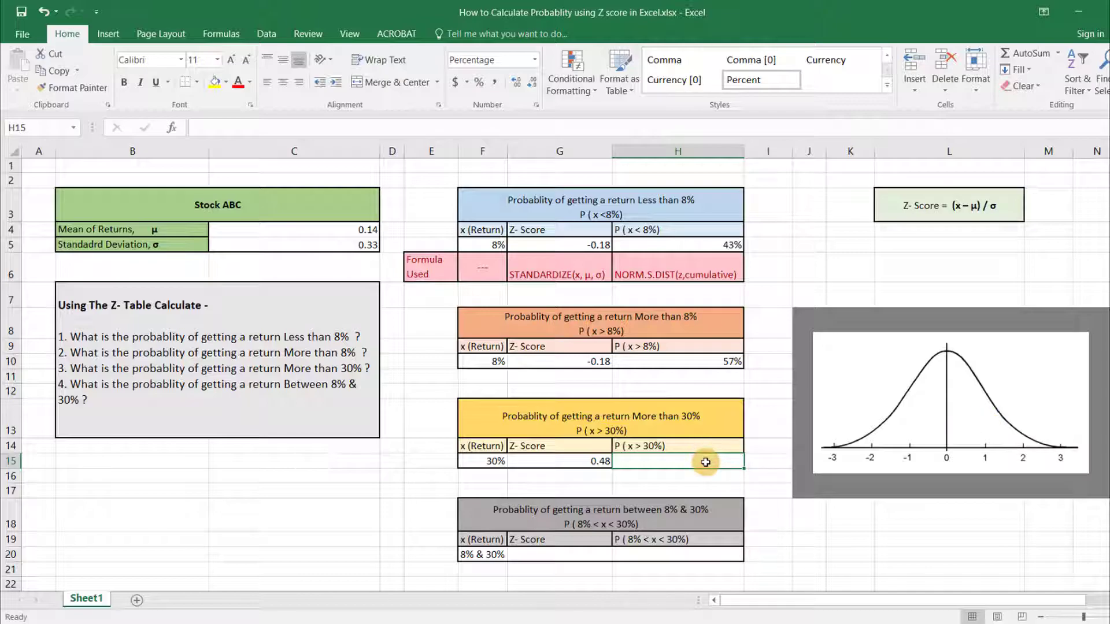
text(=)
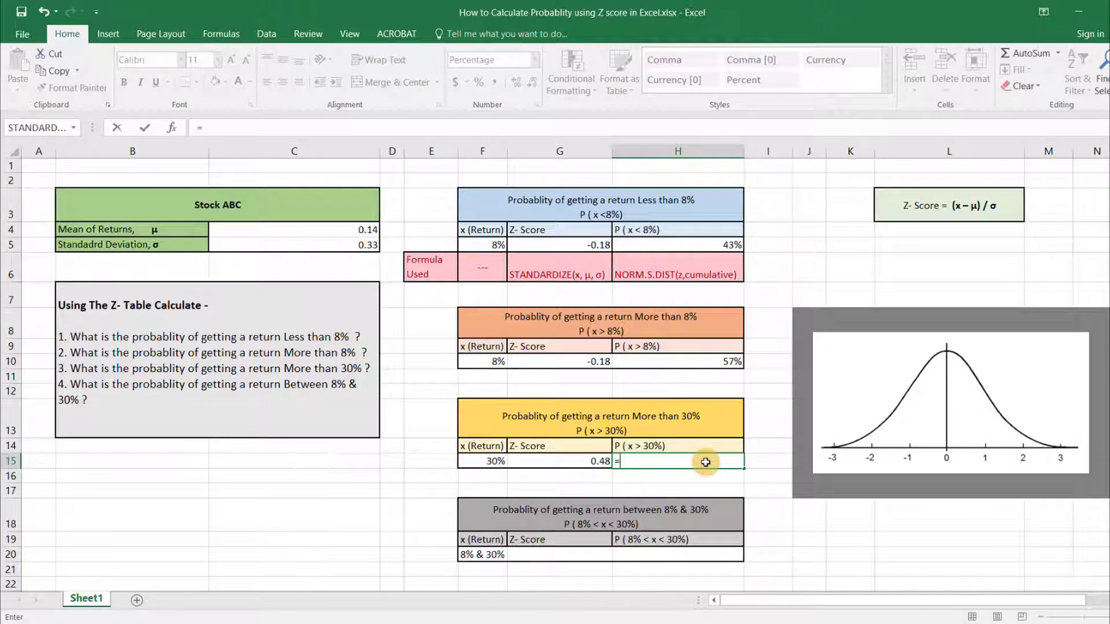
text(norm)
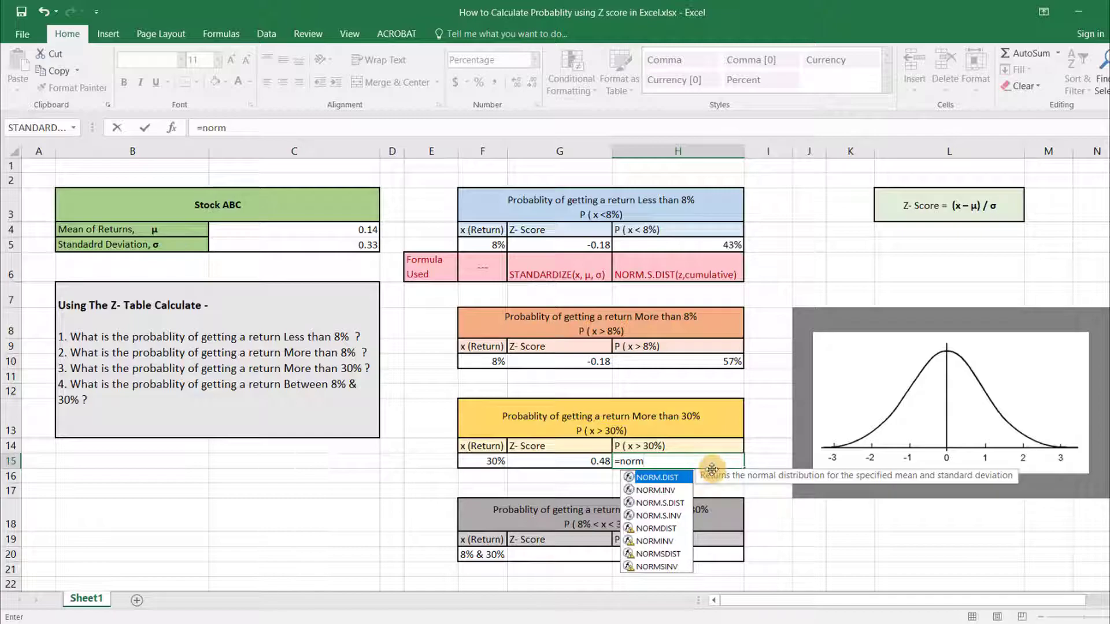
double_click(673, 502)
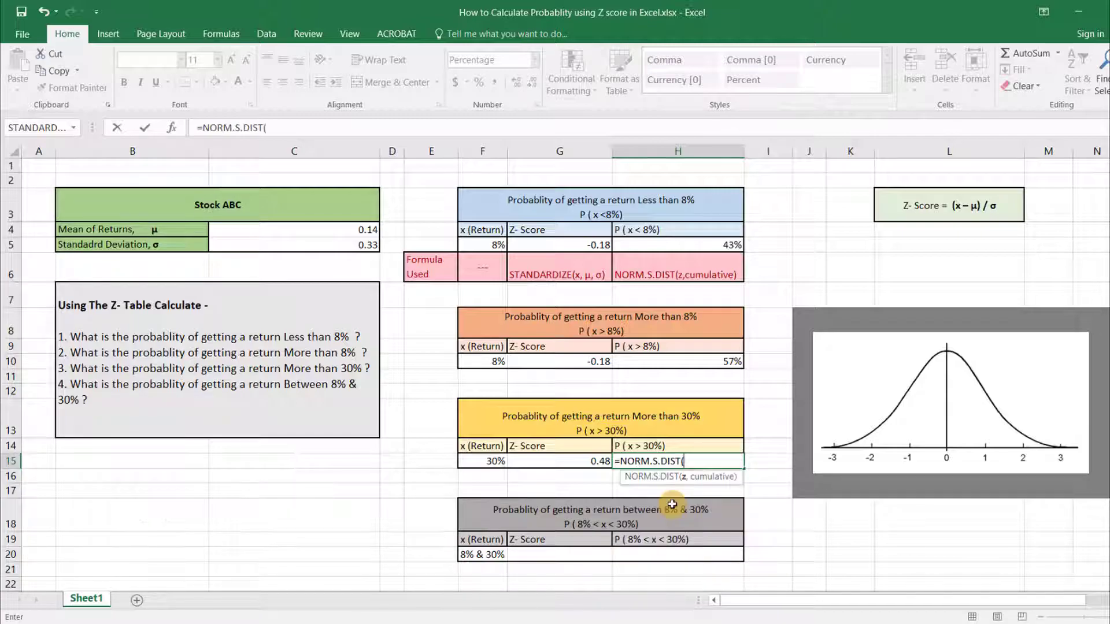
click(590, 459)
text(,)
double_click(759, 487)
text())
key(Return)
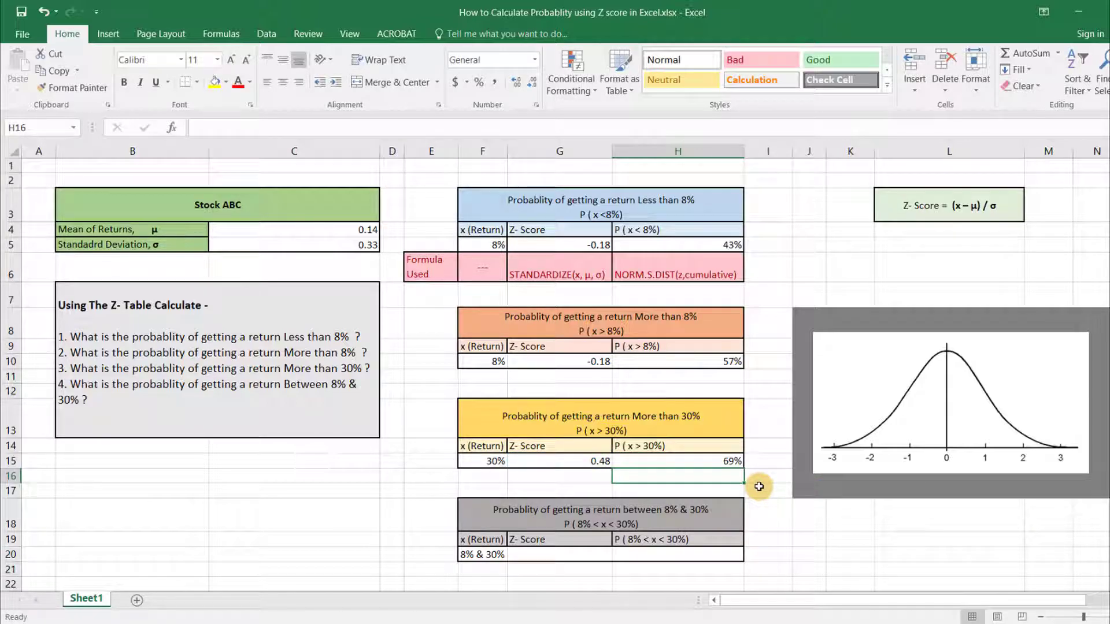
Change the formula in H15 to =1- NORM.S.DIST(G15,TRUE) to give the probability of a return more than 30%.
click(738, 463)
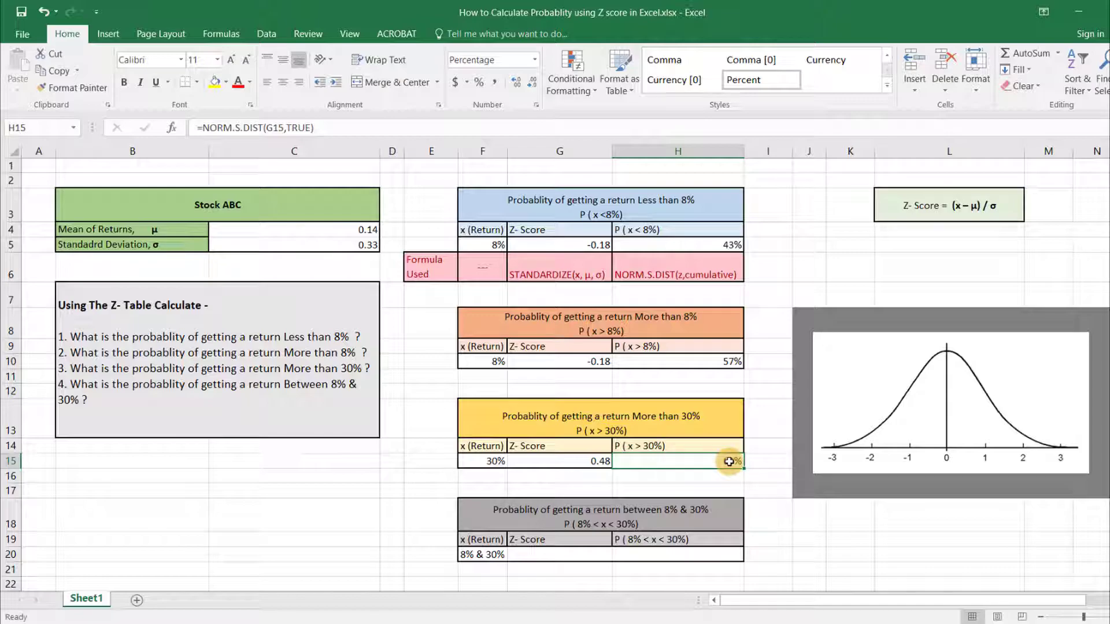
double_click(627, 461)
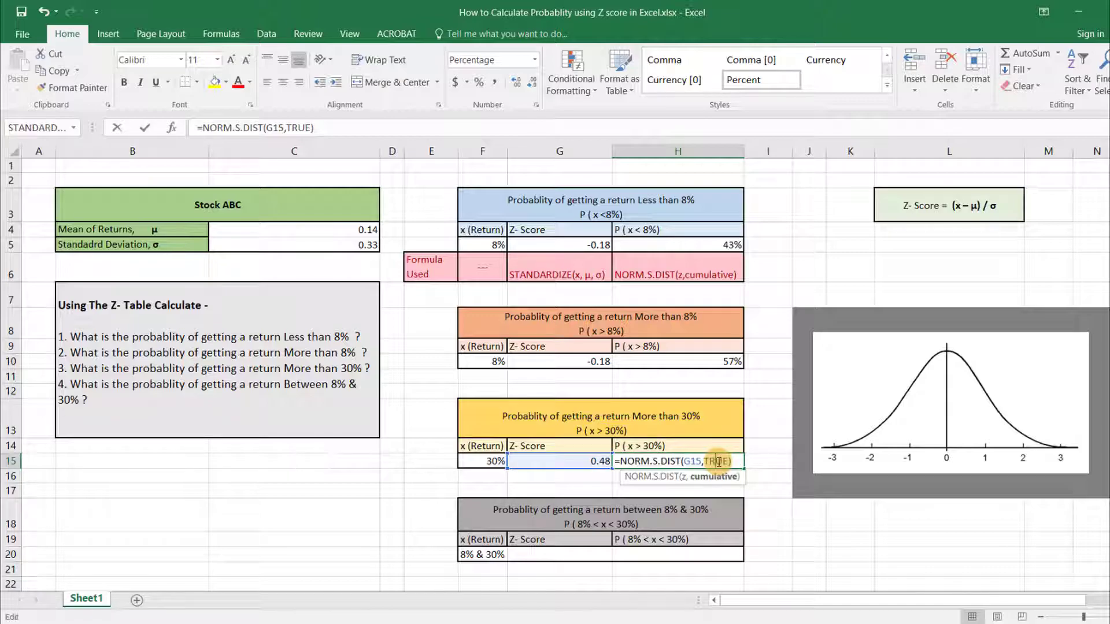
click(625, 461)
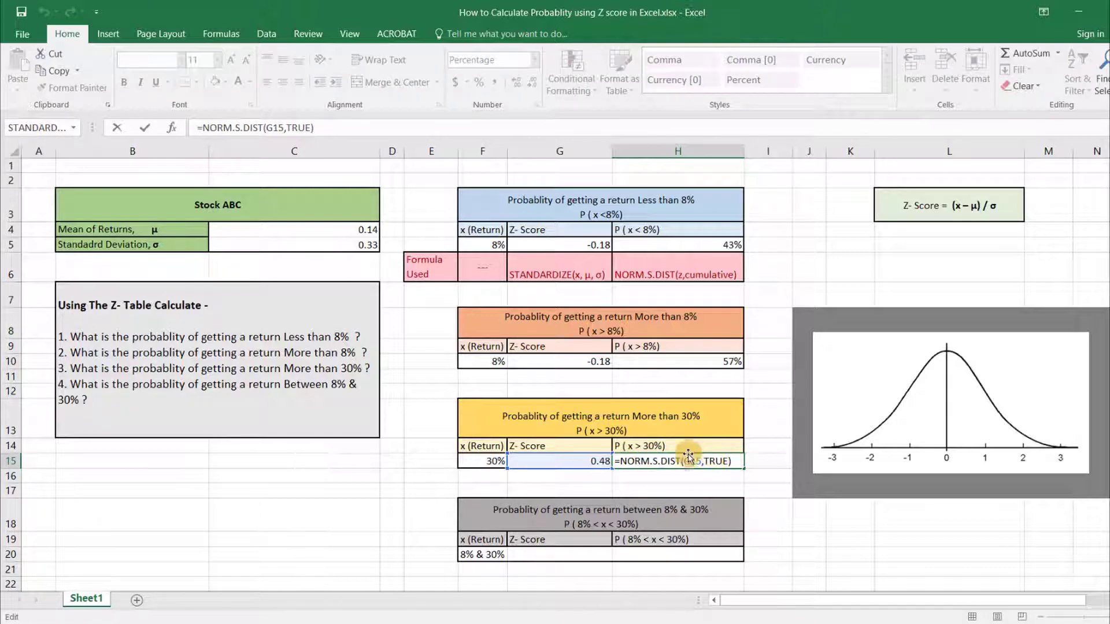
text(1)
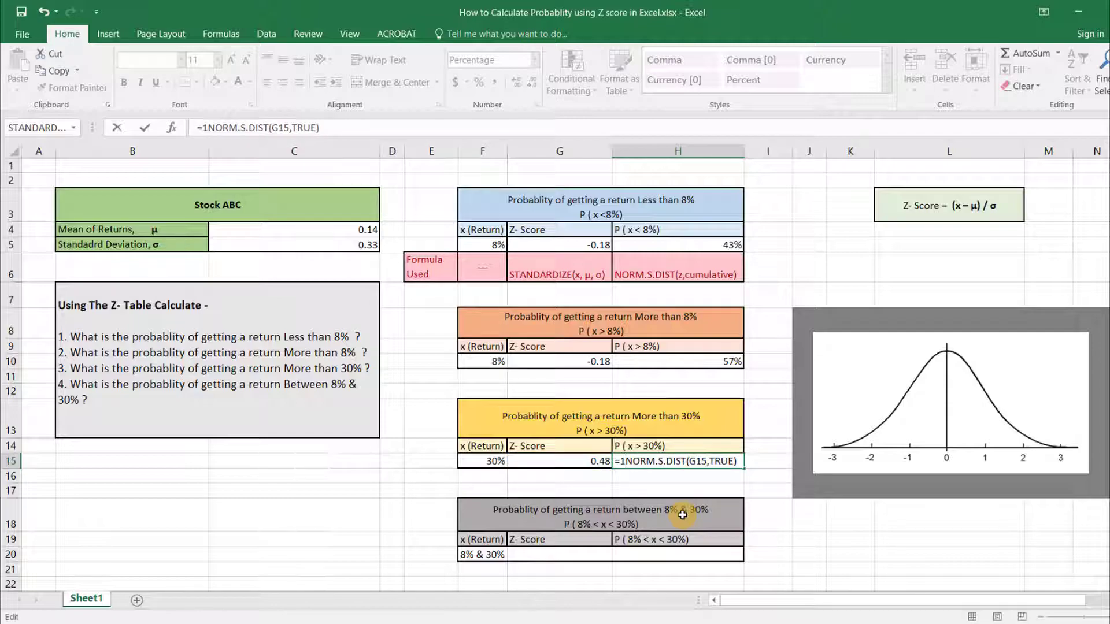
text(-)
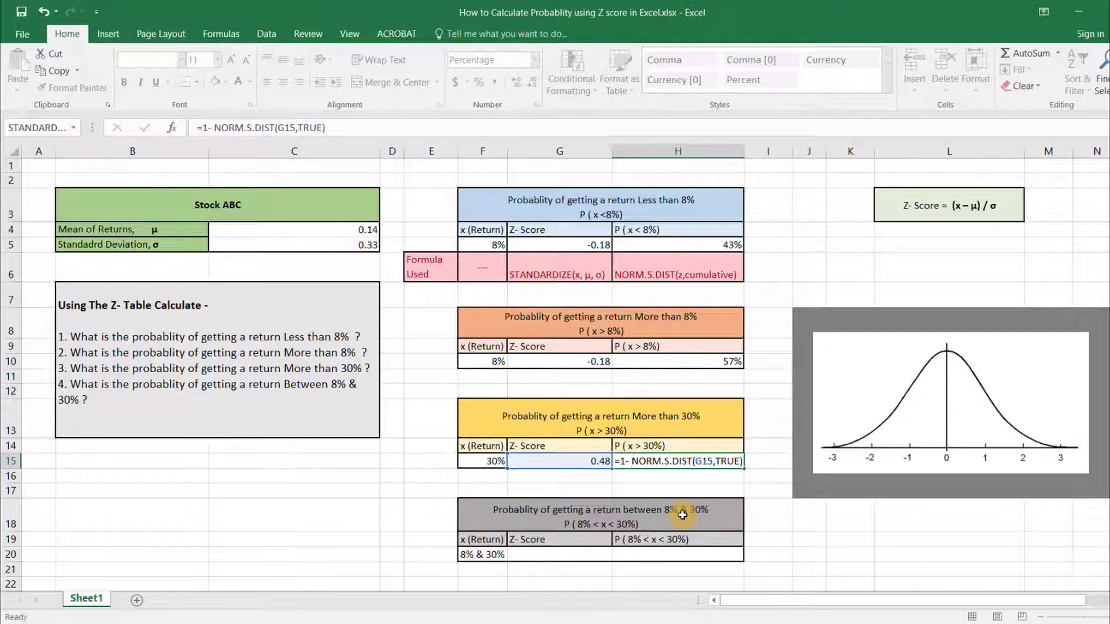
key(Return)
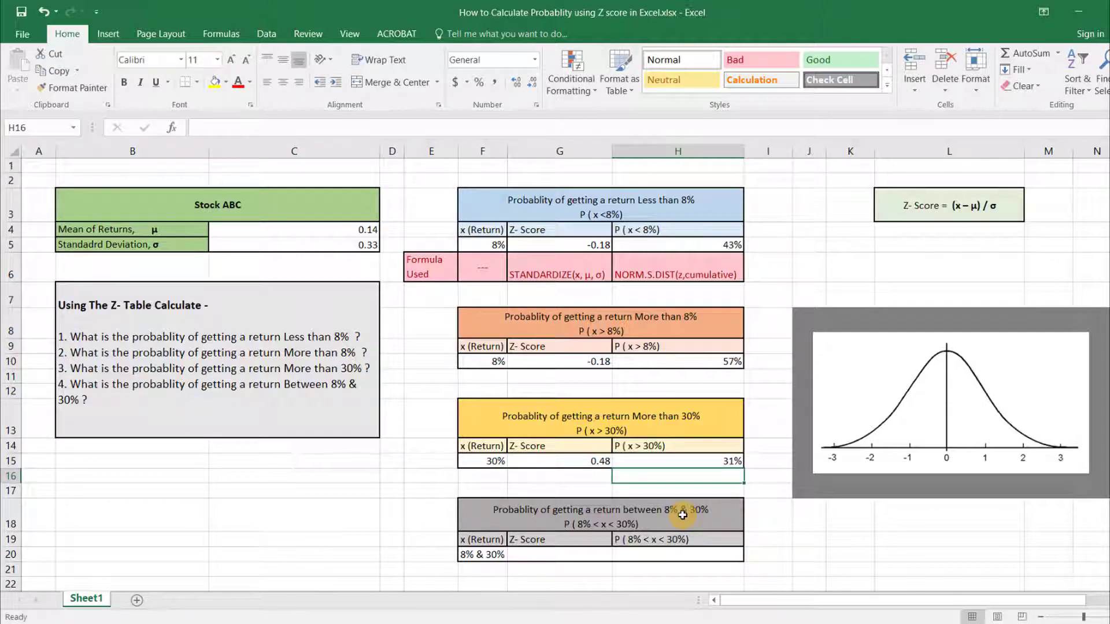
Switch to the bell curve image in Photoshop, mark -.18 with a green vertical line and hatch the area below that value in green.
click(526, 512)
click(491, 555)
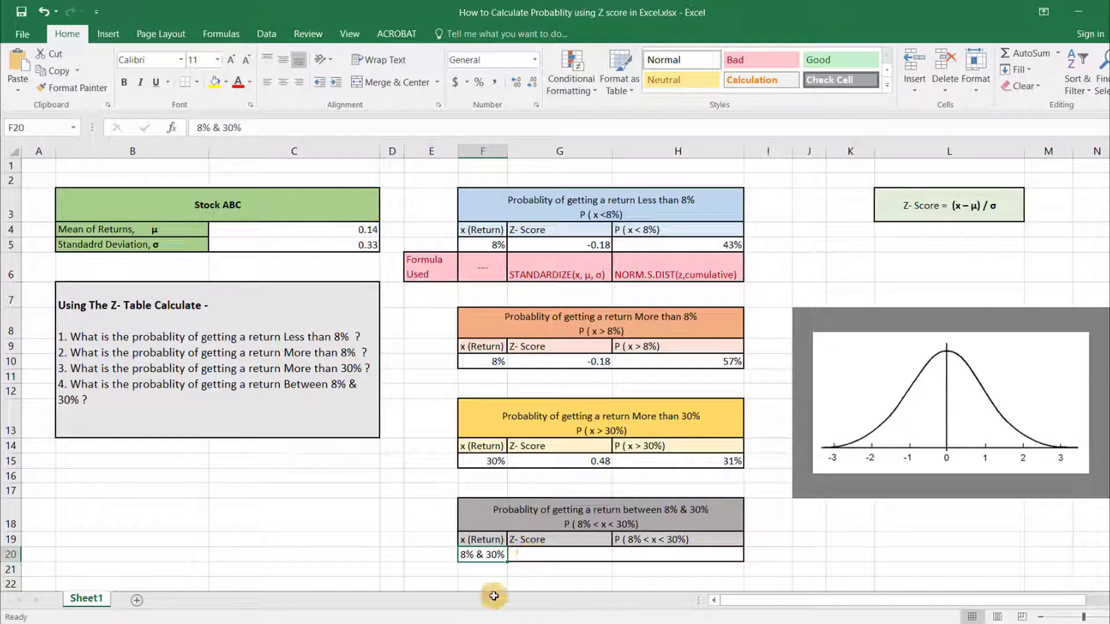
click(457, 623)
click(467, 611)
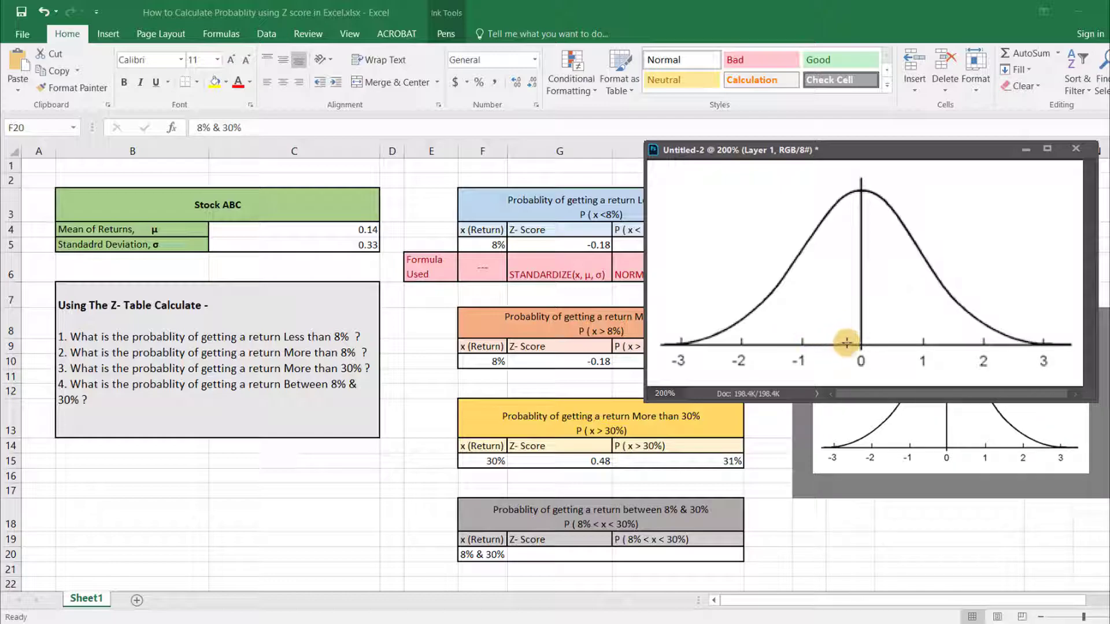
mouse_move(846, 345)
mouse_down()
mouse_move(833, 369)
mouse_move(854, 376)
mouse_move(846, 195)
mouse_move(794, 258)
mouse_move(838, 232)
mouse_up()
click(839, 373)
drag(759, 307, 835, 258)
mouse_move(756, 330)
mouse_down()
mouse_move(847, 257)
mouse_move(840, 290)
mouse_move(850, 284)
mouse_up()
mouse_move(792, 338)
mouse_down()
mouse_move(856, 292)
mouse_move(854, 308)
mouse_up()
drag(710, 346, 781, 308)
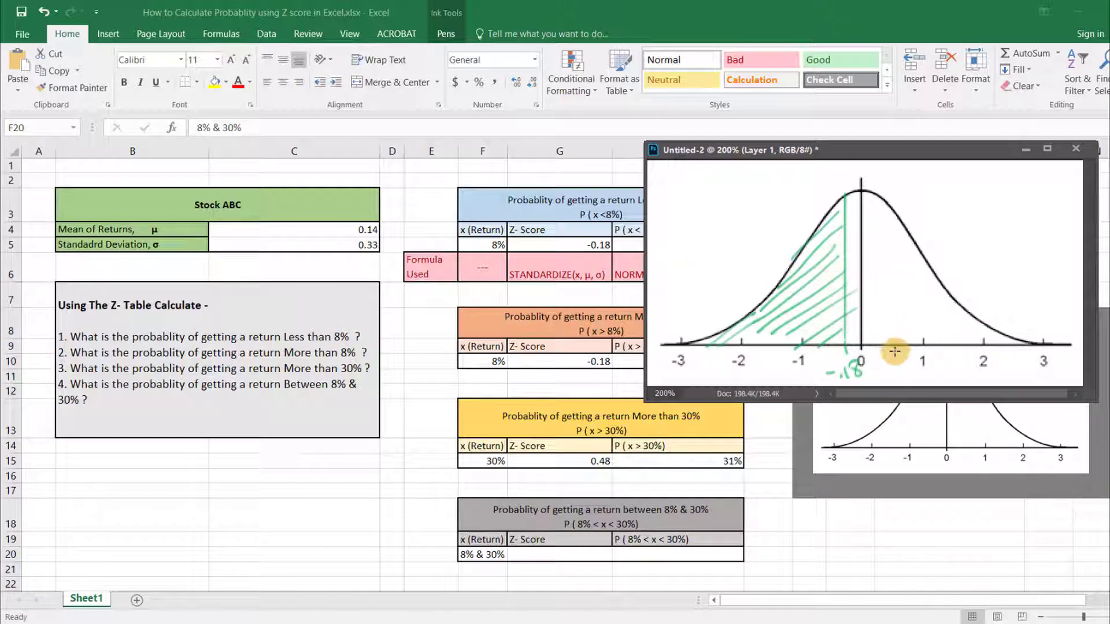
Mark .48 on the bell curve and hatch the area below it in pink, hatch between -.18 and .48 in blue, and return to Excel.
drag(895, 361, 896, 215)
drag(778, 357, 887, 277)
drag(798, 341, 890, 263)
mouse_move(785, 313)
mouse_down()
mouse_move(867, 286)
mouse_move(873, 219)
mouse_move(822, 215)
mouse_up()
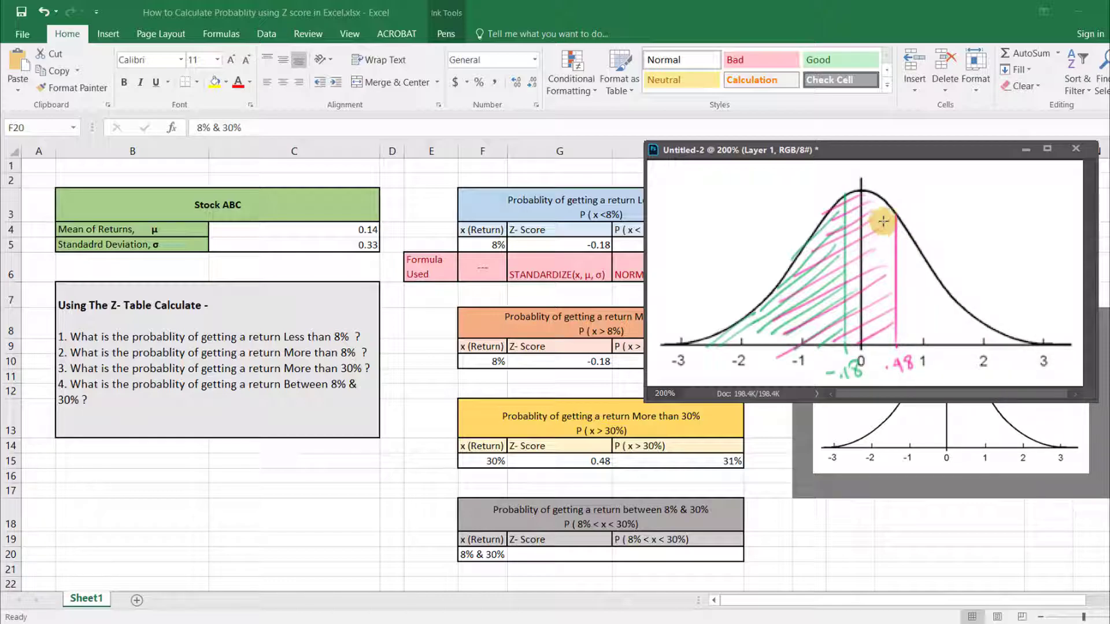
mouse_move(854, 198)
mouse_down()
mouse_move(890, 219)
mouse_move(867, 207)
mouse_move(874, 215)
mouse_move(848, 231)
mouse_move(848, 290)
mouse_move(868, 336)
mouse_move(855, 340)
mouse_move(907, 313)
mouse_up()
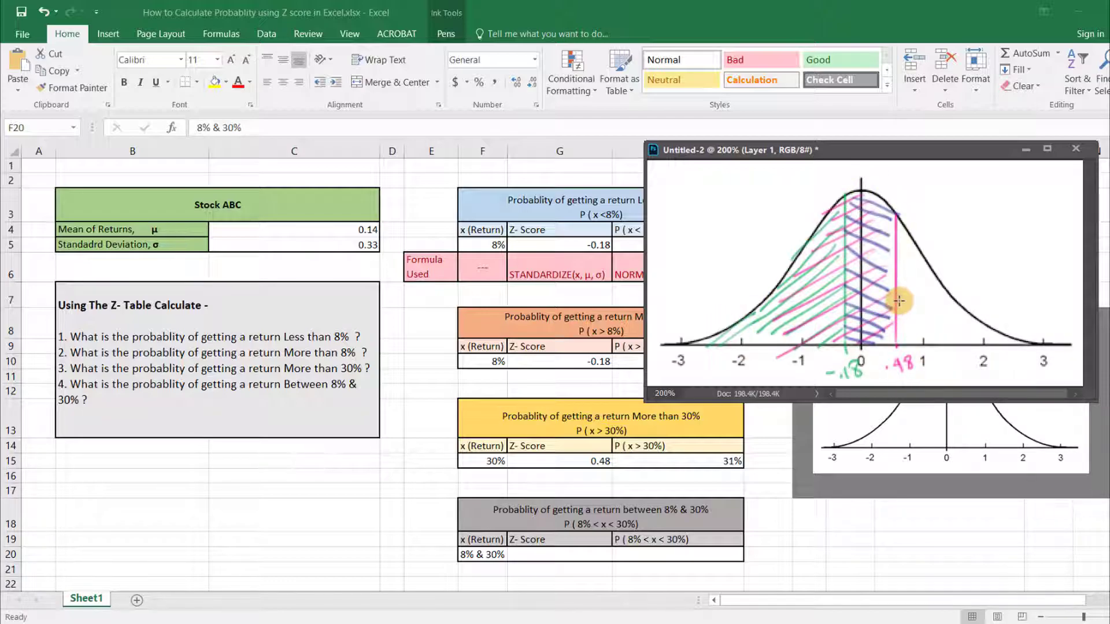
click(1026, 150)
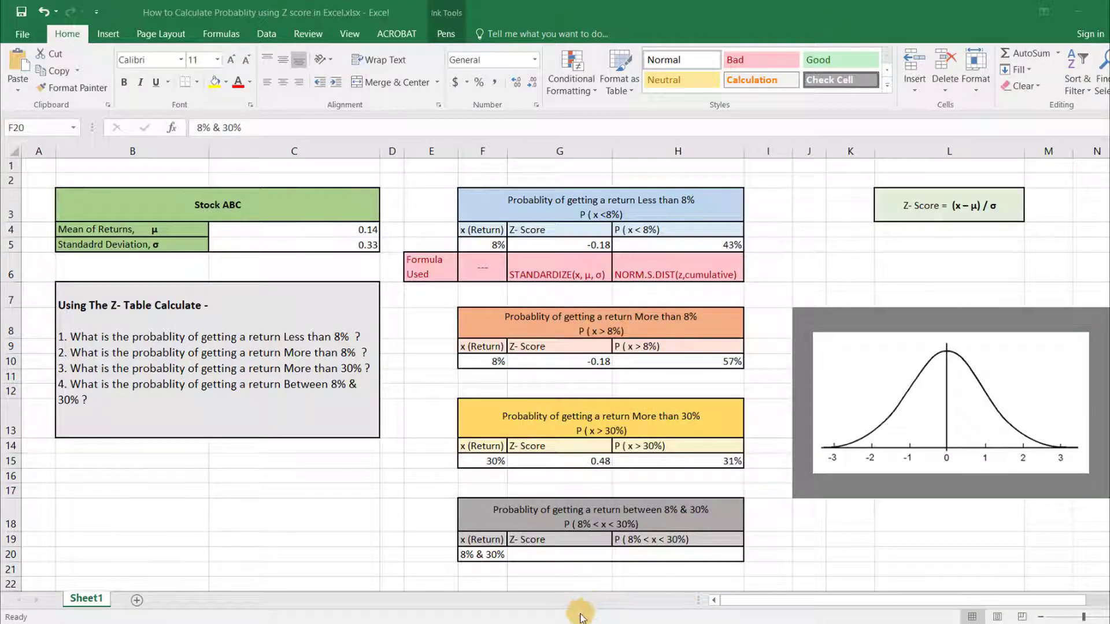
Enter (-.18, .48) in G20 as the Z-scores for the return between 8% and 30%.
click(546, 554)
text((-.18, .)
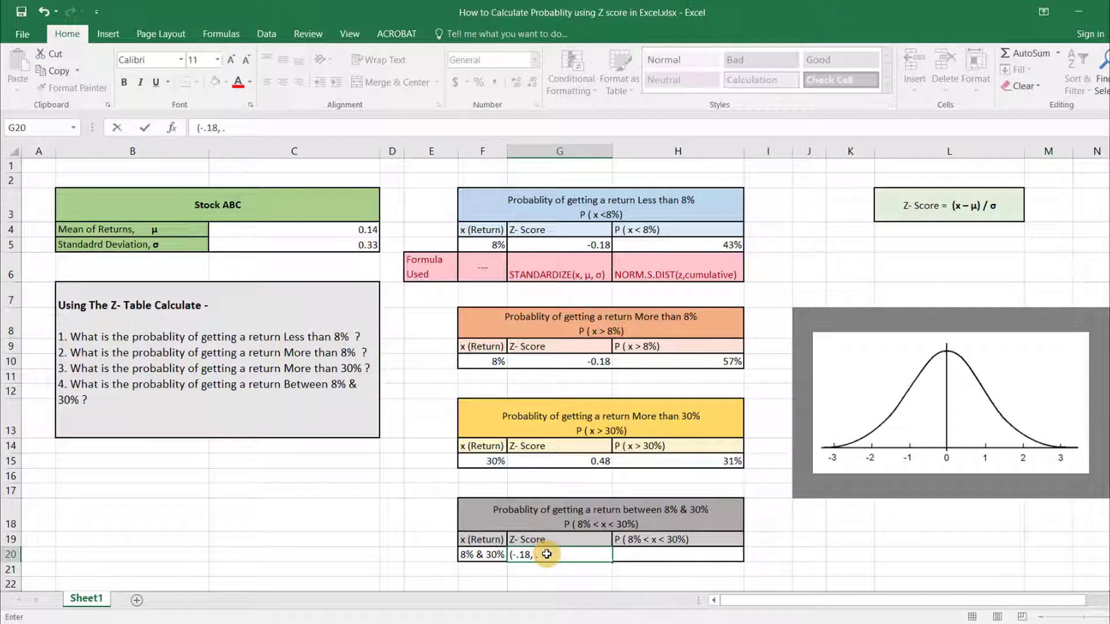
text())
key(Tab)
Begin the formula in H20 with =NORM.S.DIST(G15,TRUE), the cumulative probability of a return below 30%.
text(=)
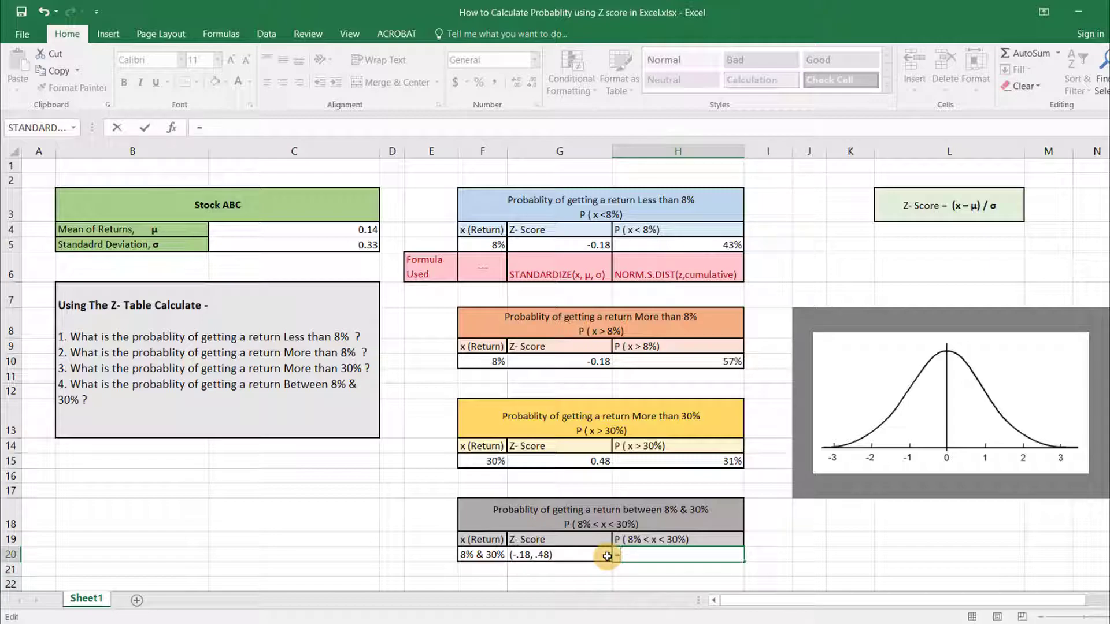
text(norm)
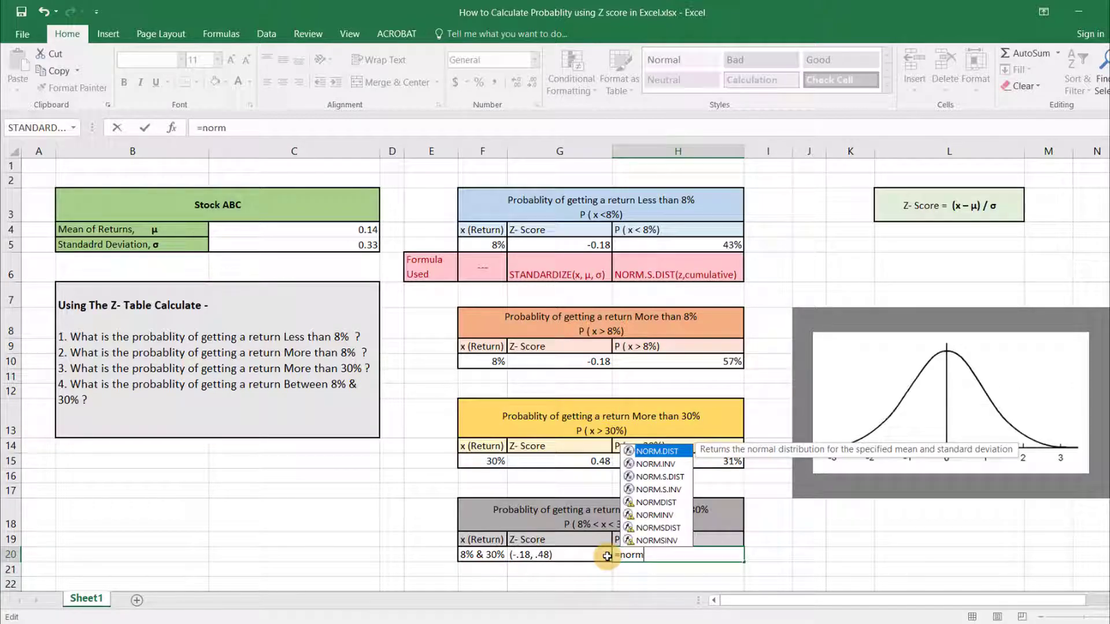
double_click(656, 477)
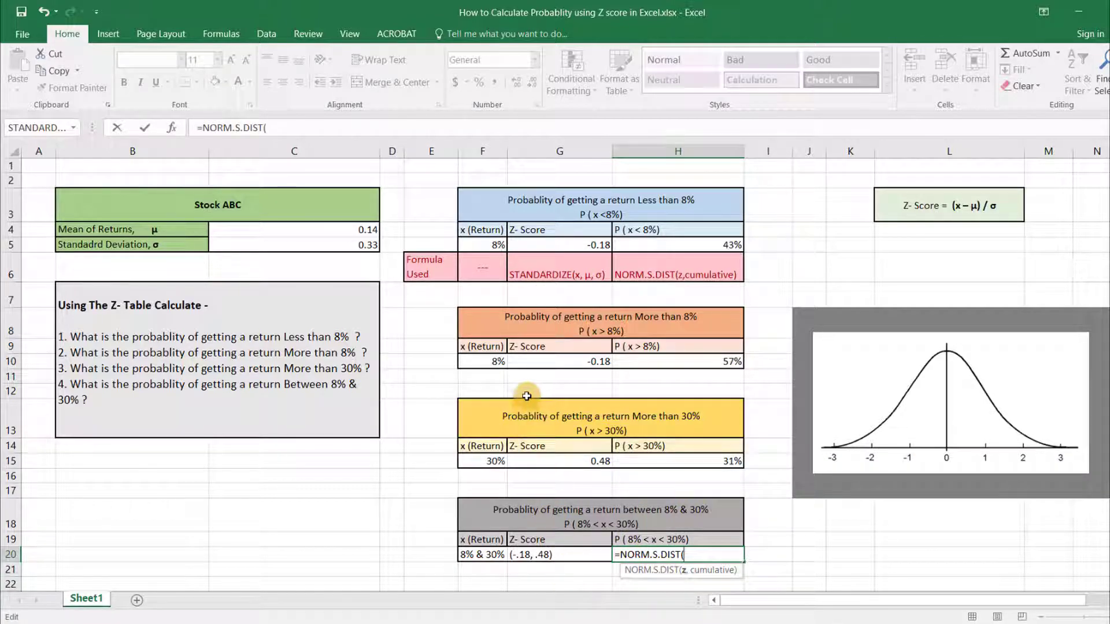
click(590, 463)
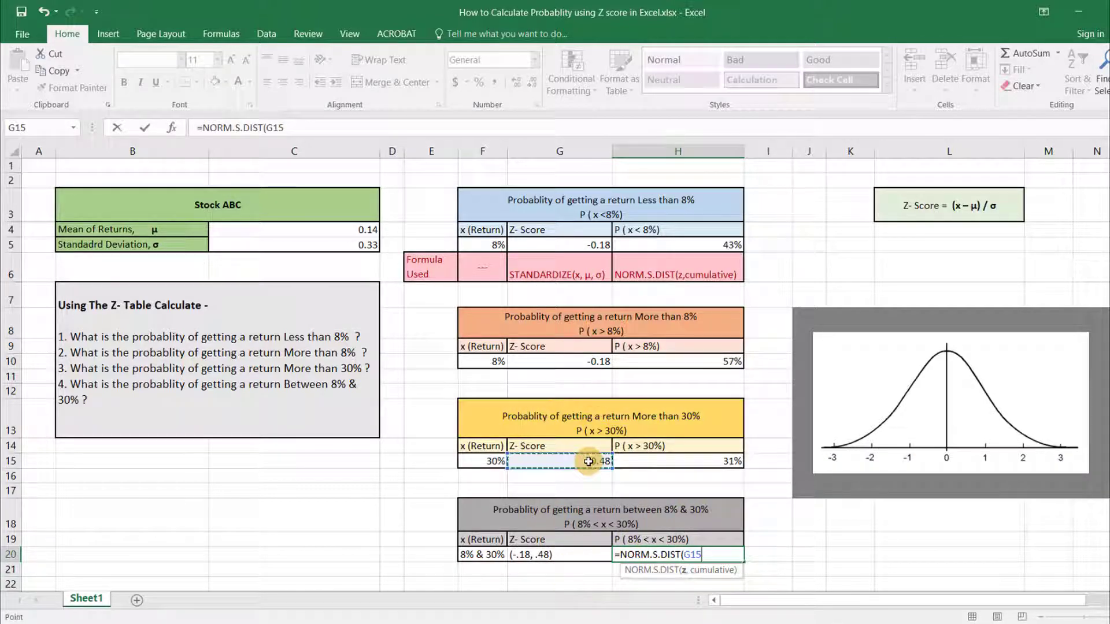
text(,)
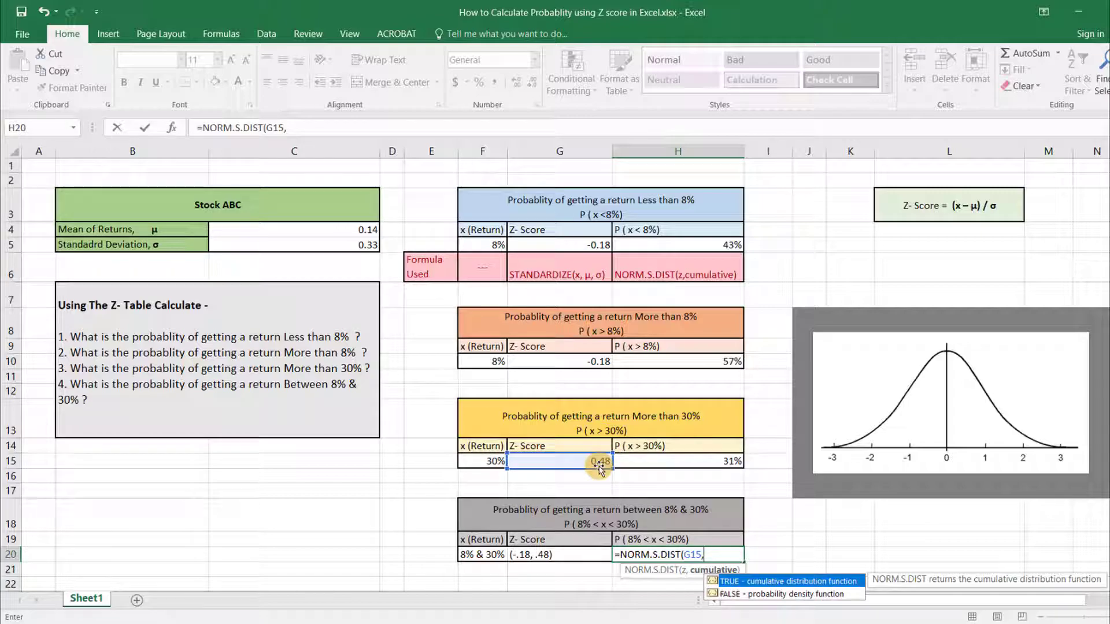
double_click(754, 578)
text())
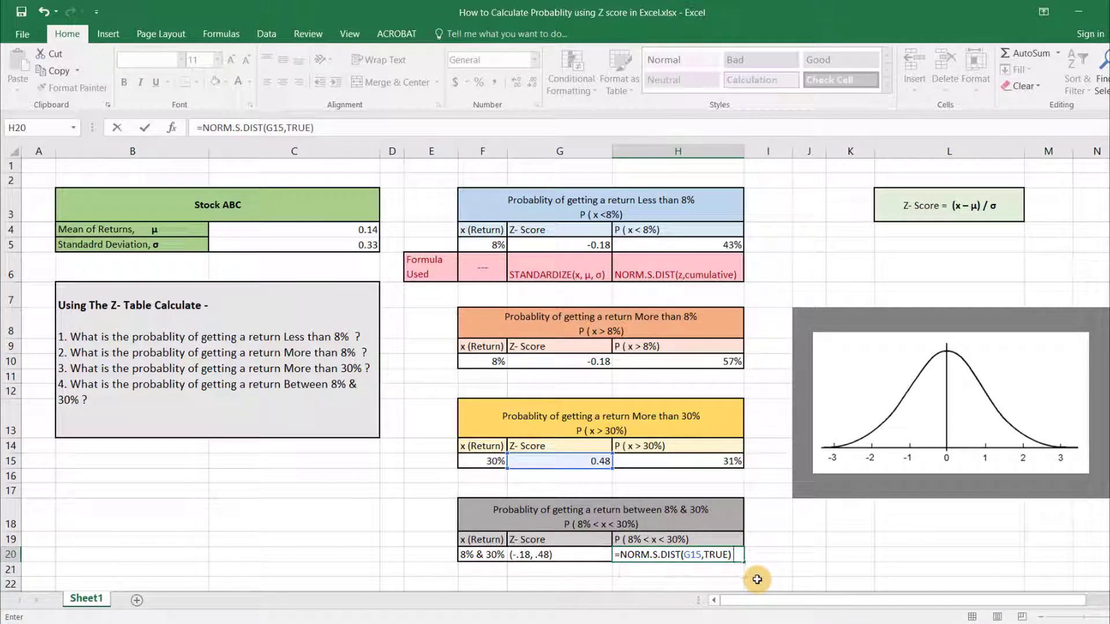
Complete the H20 formula by subtracting NORM.S.DIST(G5,TRUE) to give the probability of a return between 8% and 30%.
text( - norm)
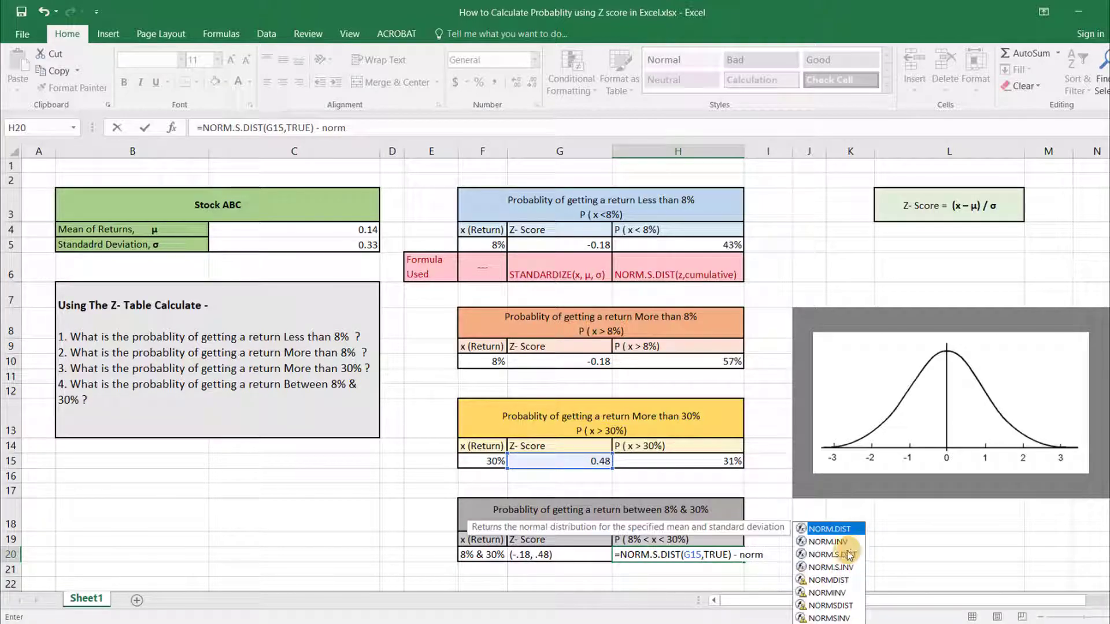
double_click(849, 555)
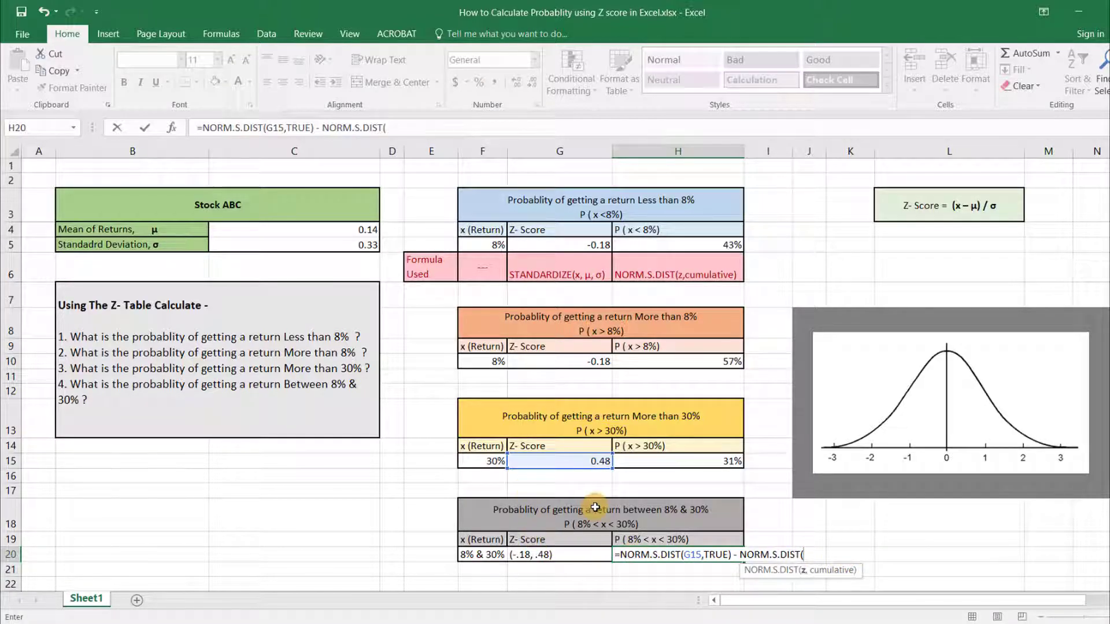
click(582, 246)
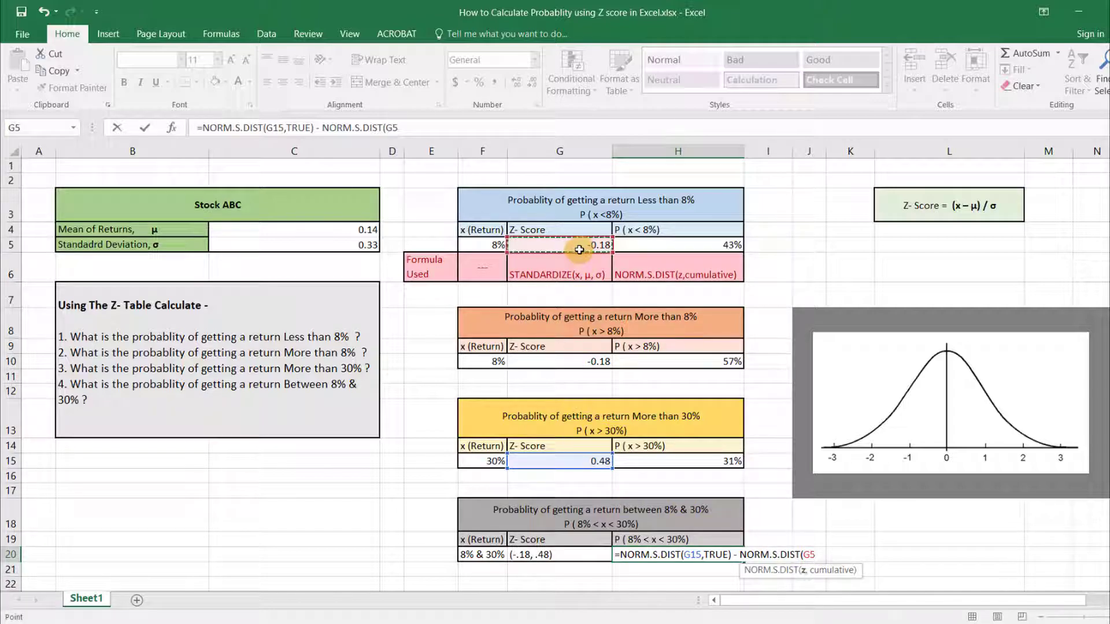
text(,)
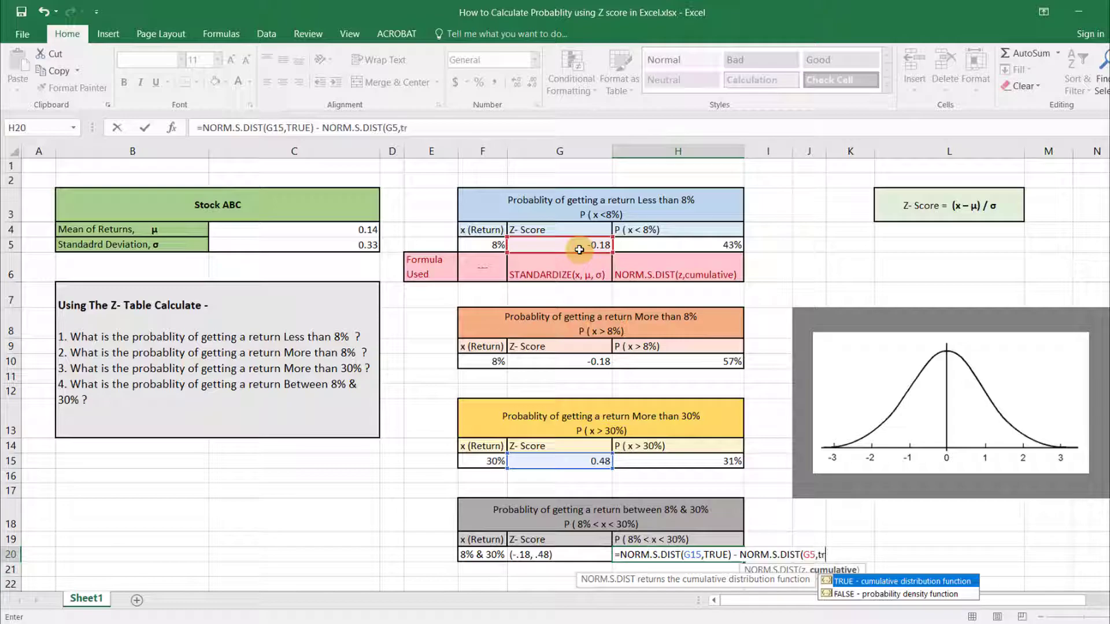
text(tr)
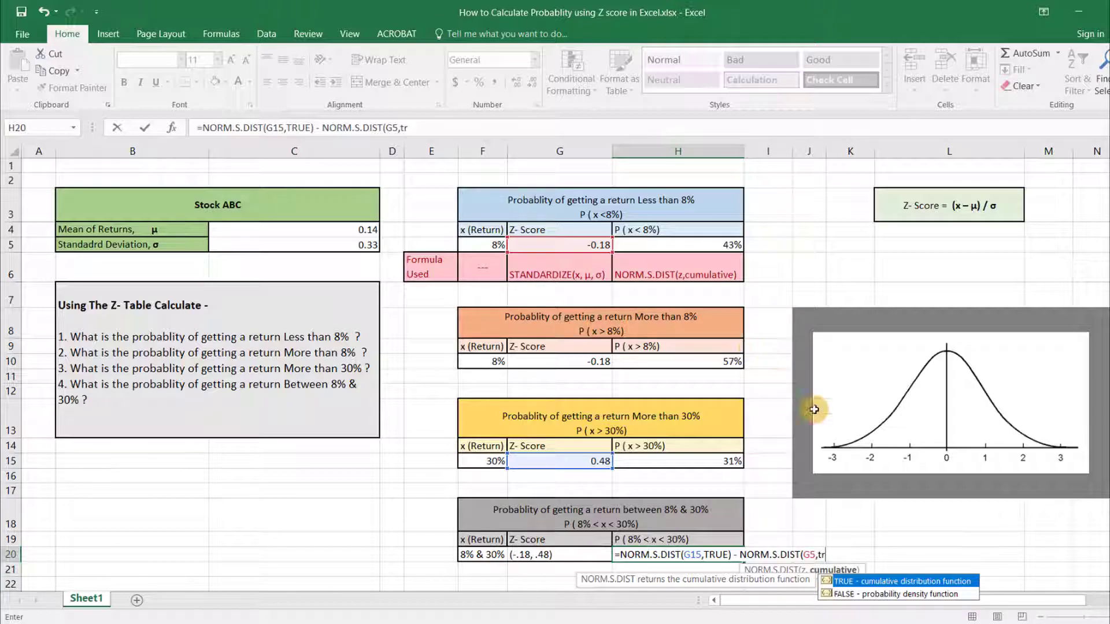
double_click(885, 580)
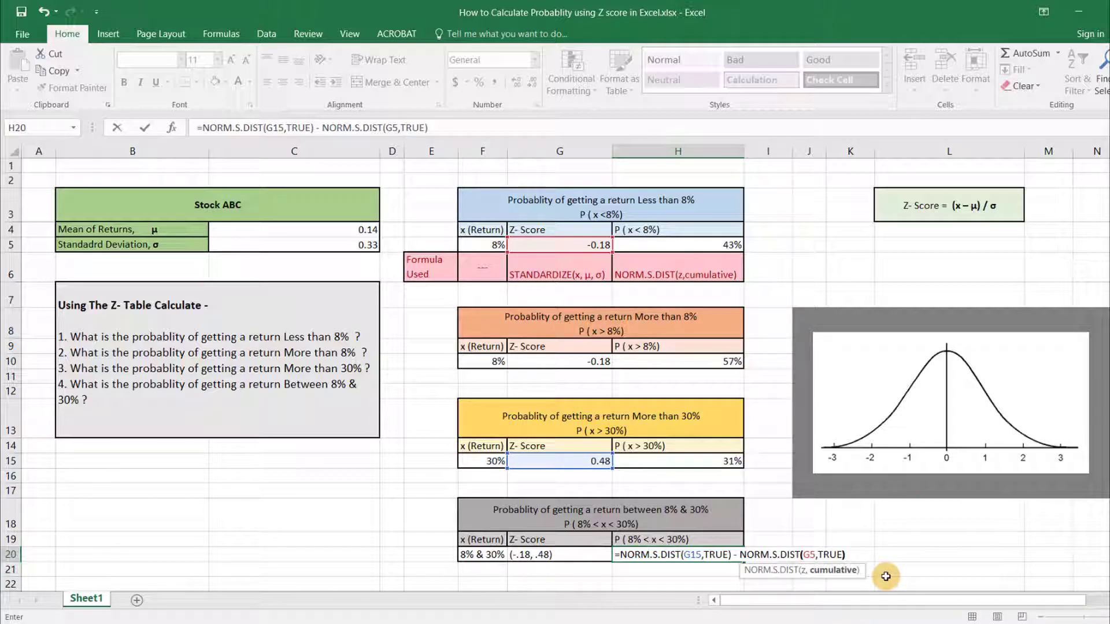
text())
key(Return)
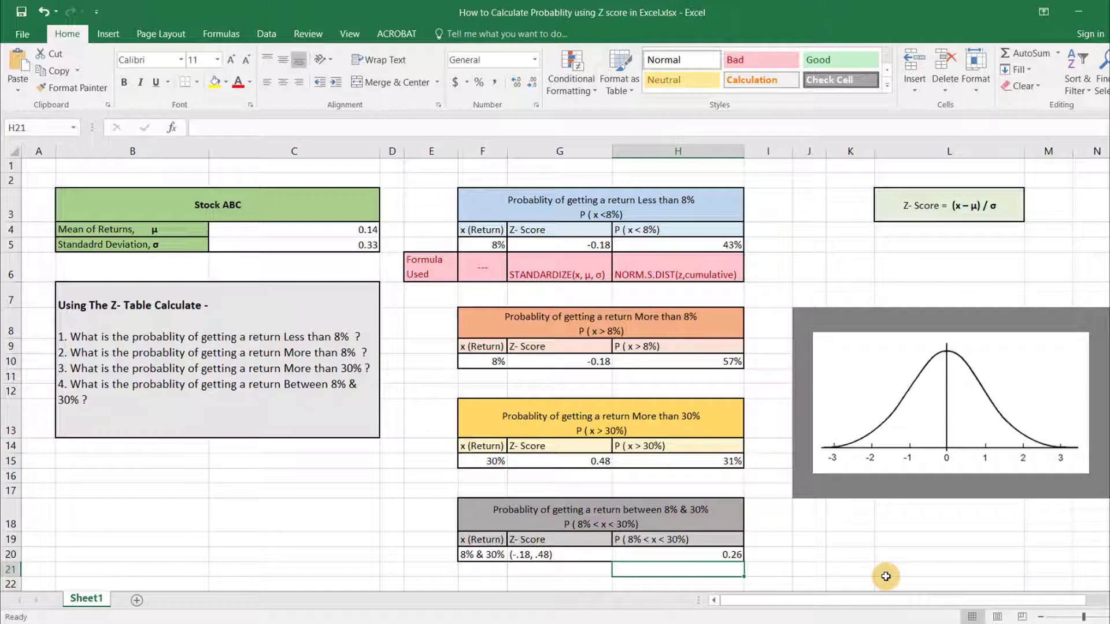
click(718, 555)
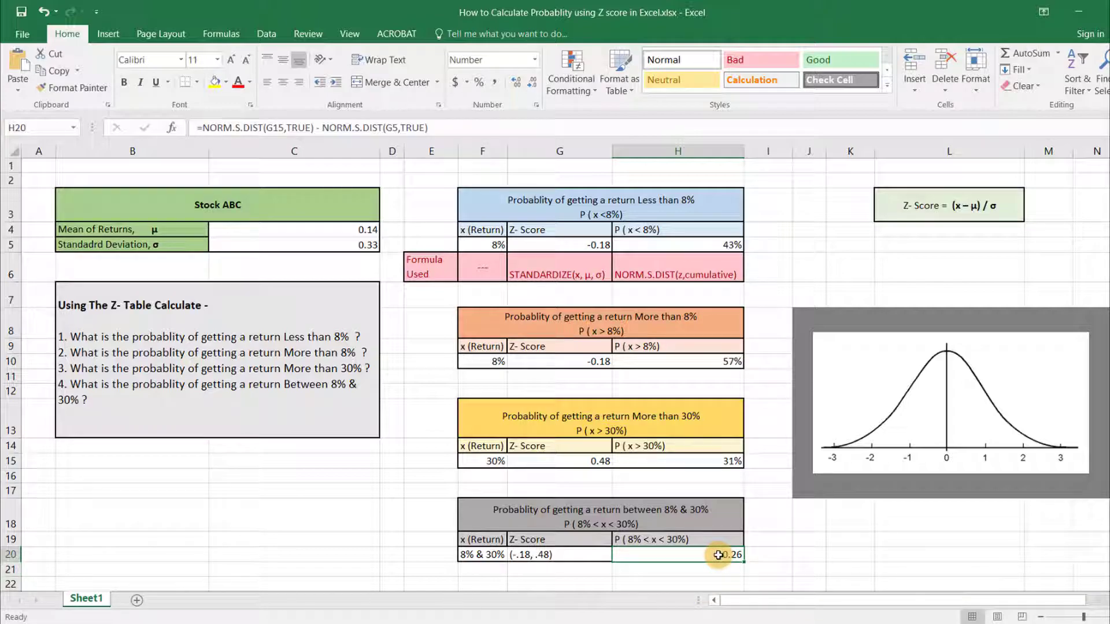